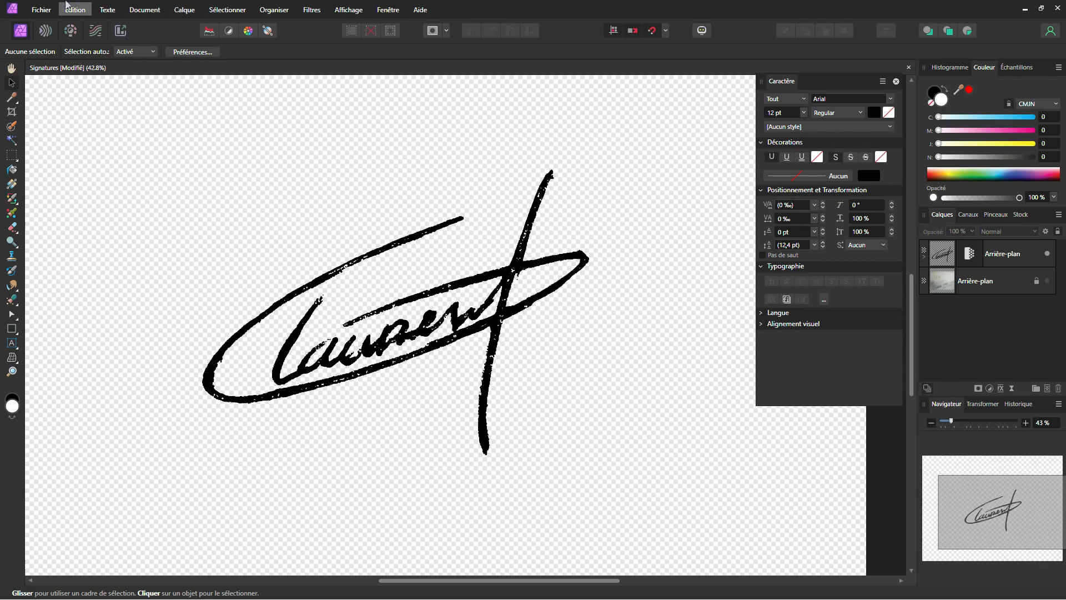
Open the image file Signatures.jpg from the project's img folder
left_click(47, 8)
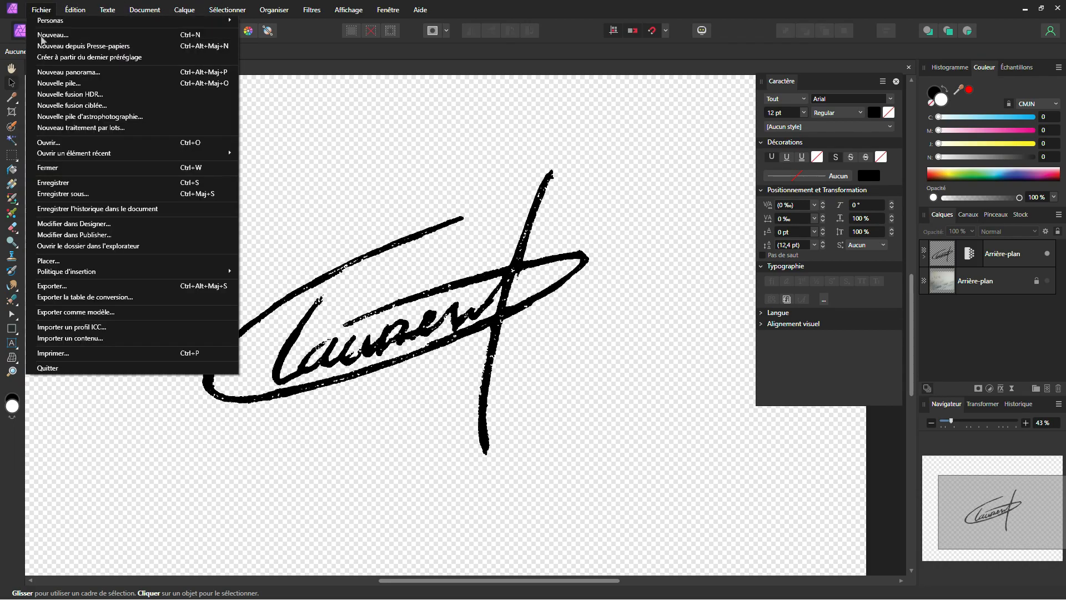
left_click(48, 143)
left_click(127, 129)
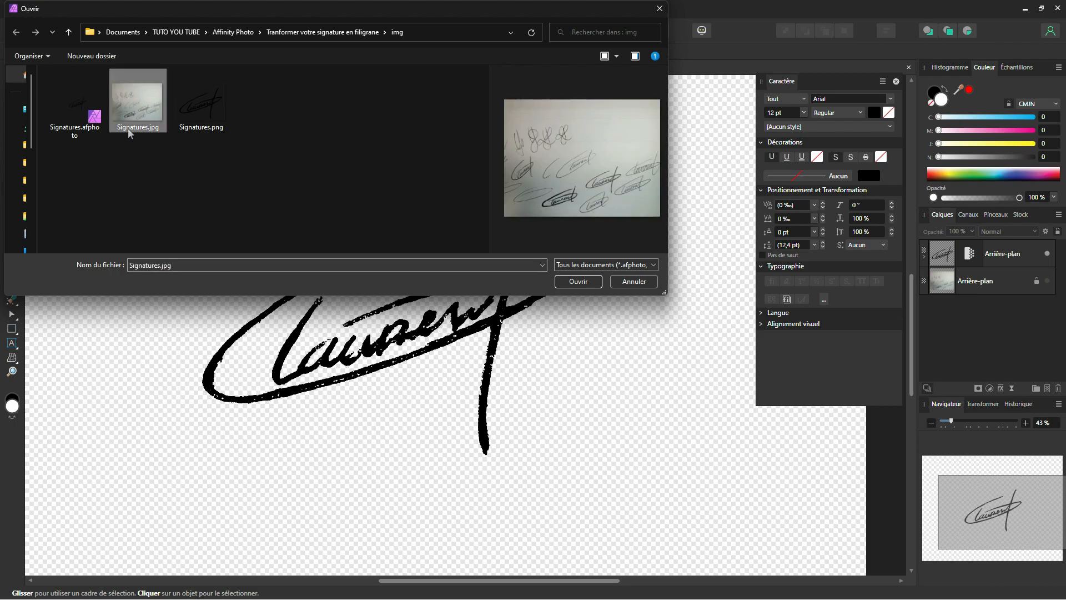
left_click(578, 281)
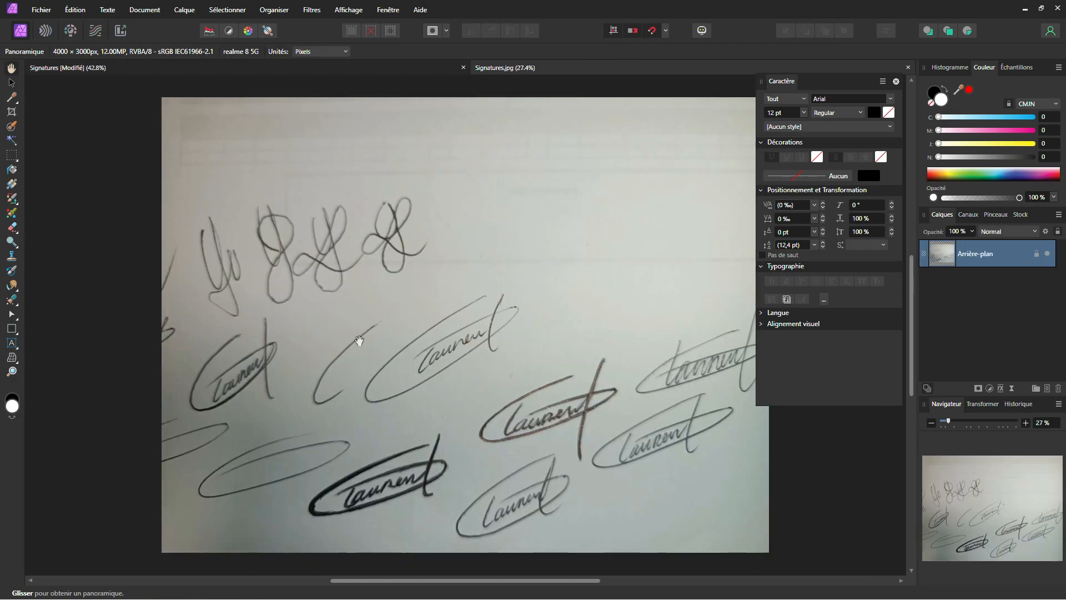
Outline the reddish-brown signature closely with a closed Freehand Selection in polygonal mode
left_click_drag(487, 381, 455, 299)
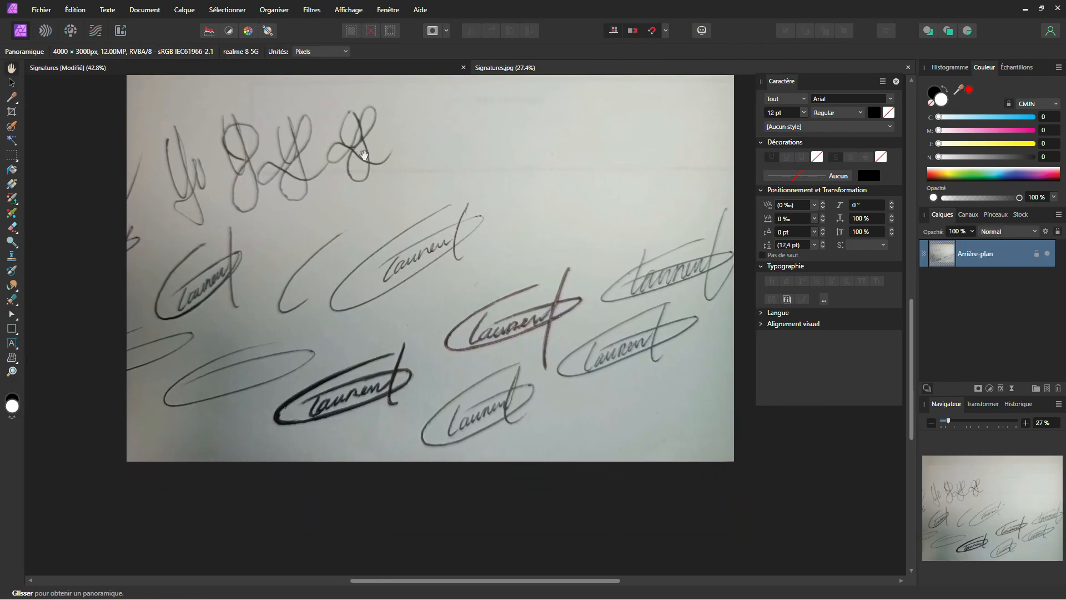
left_click_drag(529, 354, 491, 380)
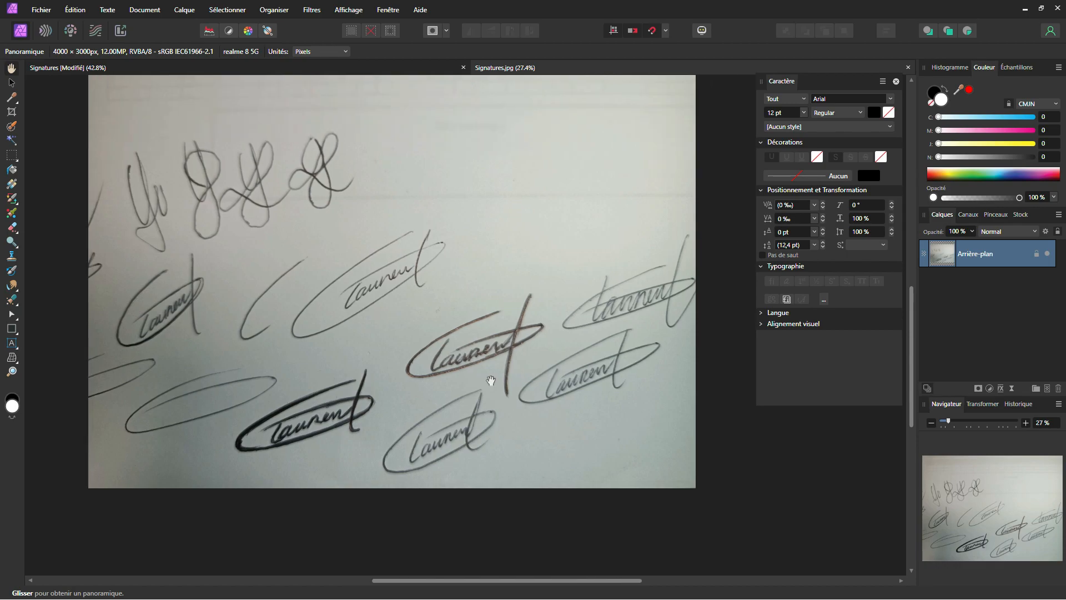
scroll(533, 367, "up", 2, "ctrl")
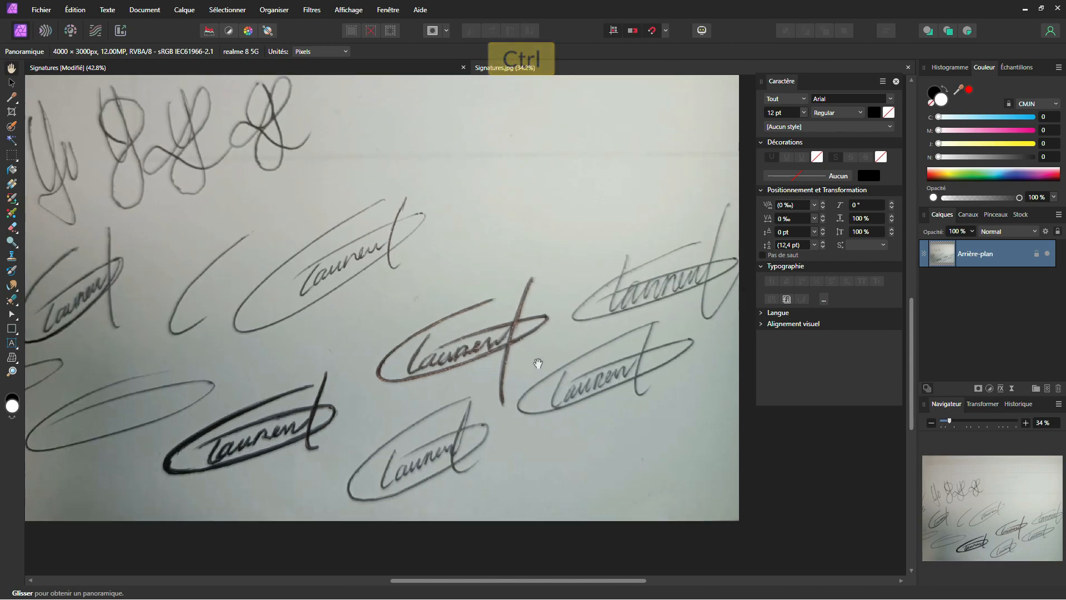
left_click(12, 155)
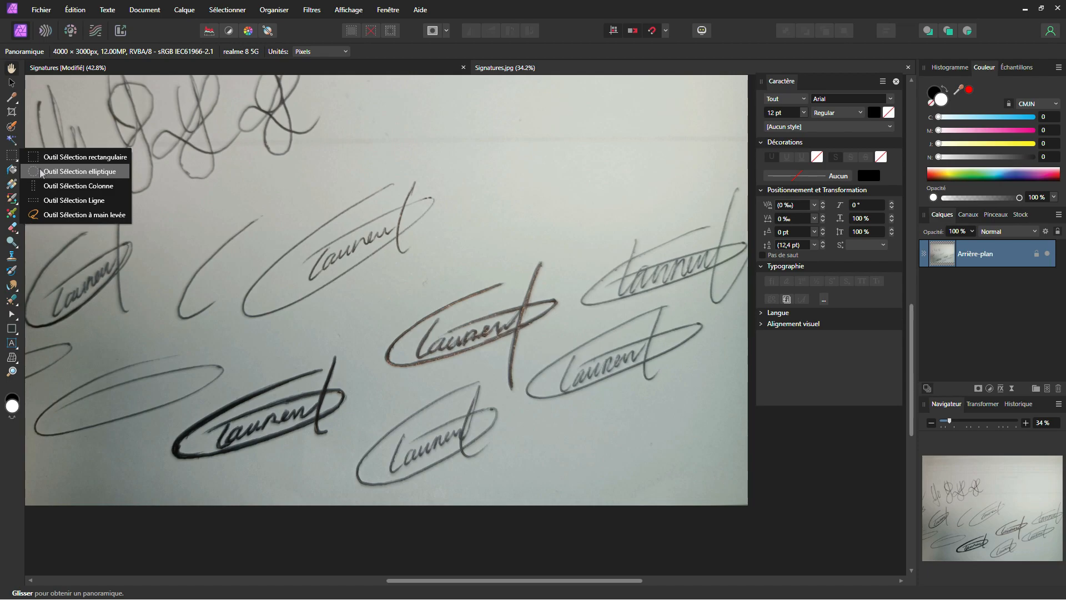
left_click(49, 215)
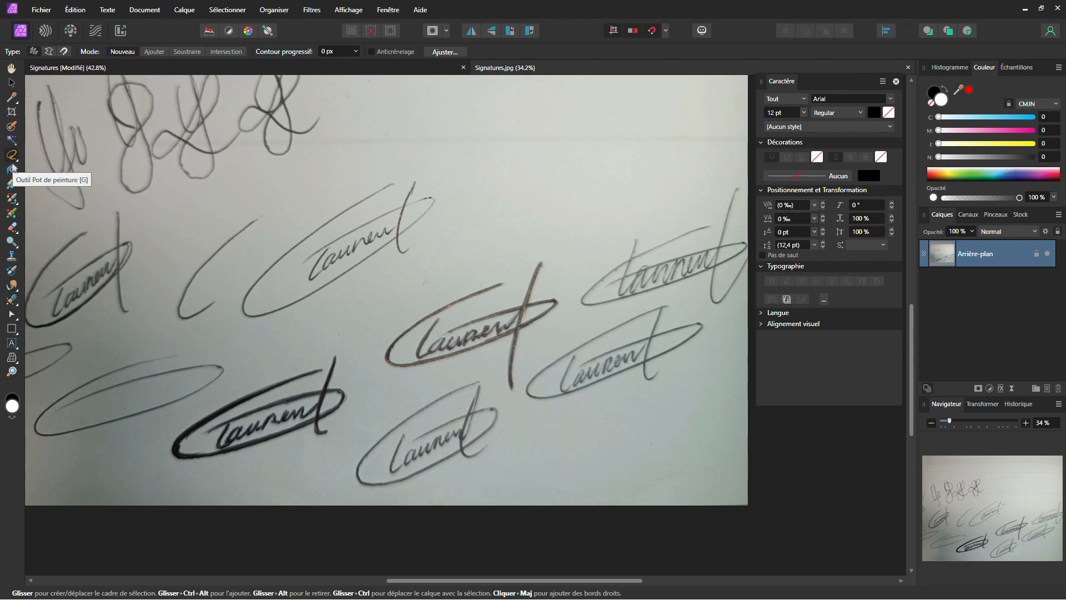
left_click(49, 51)
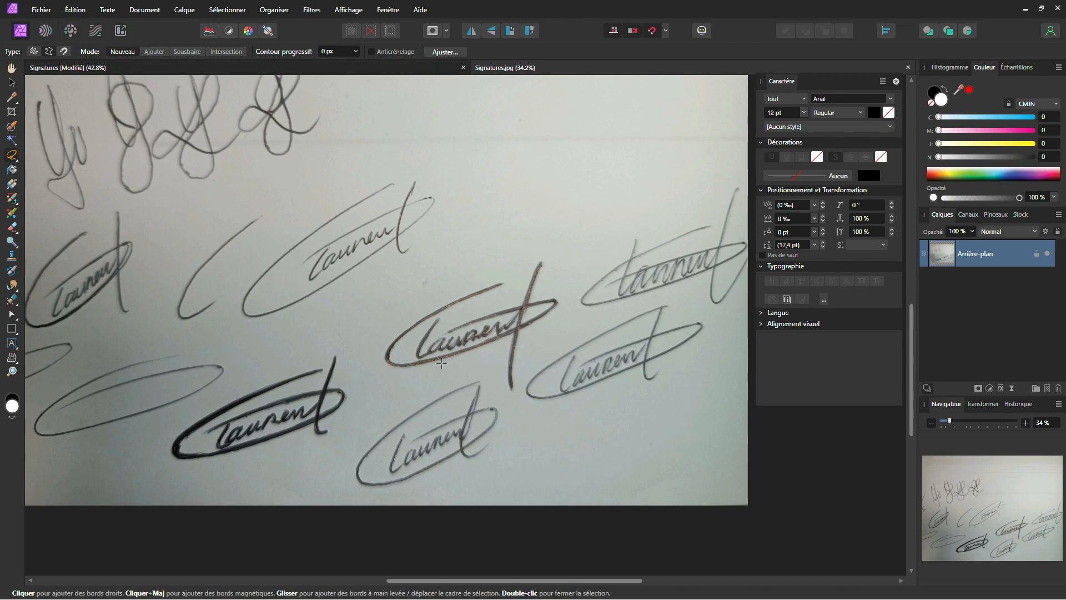
scroll(420, 369, "up", 3)
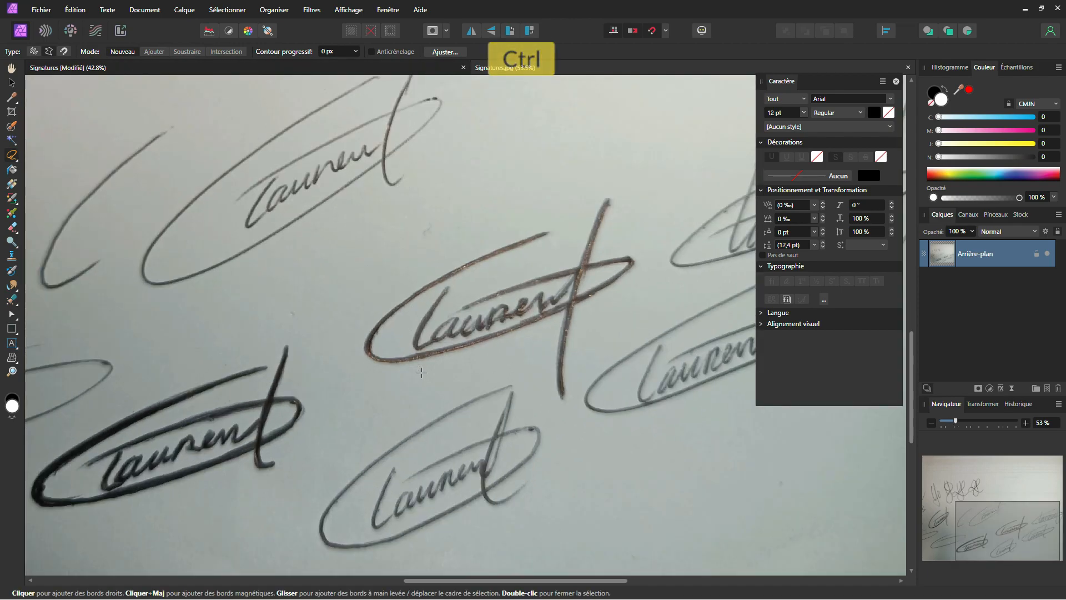
left_click(363, 359)
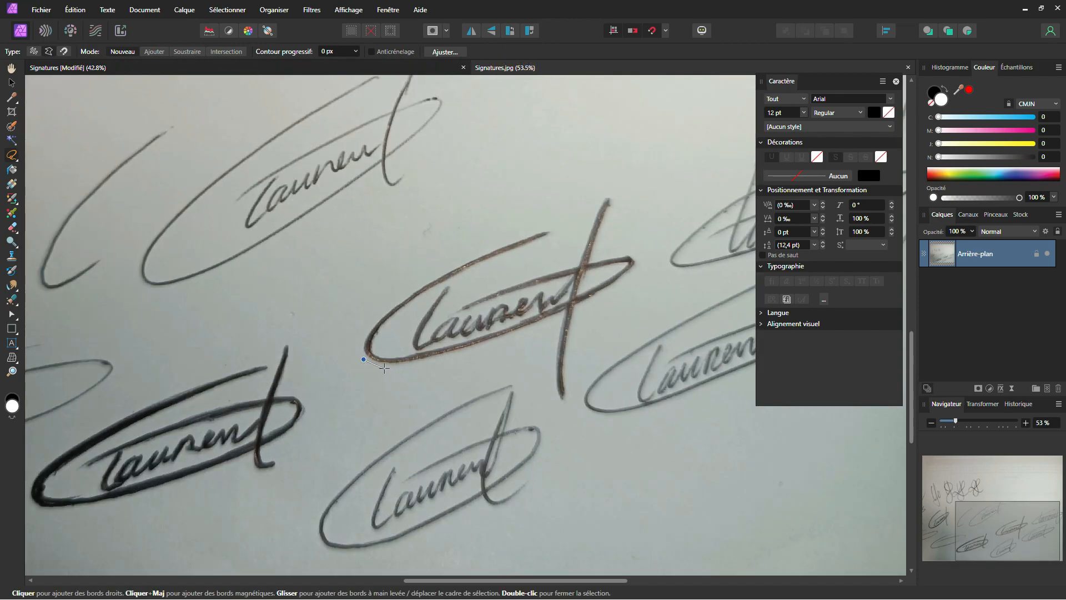
left_click(384, 369)
left_click(552, 367)
left_click(582, 321)
left_click(644, 265)
left_click(628, 244)
left_click(611, 244)
left_click(620, 189)
left_click(596, 190)
left_click(543, 224)
left_click(363, 359)
Copy the selected signature onto a new layer and hide the original background photo layer
key("ctrl+c")
key("ctrl+v")
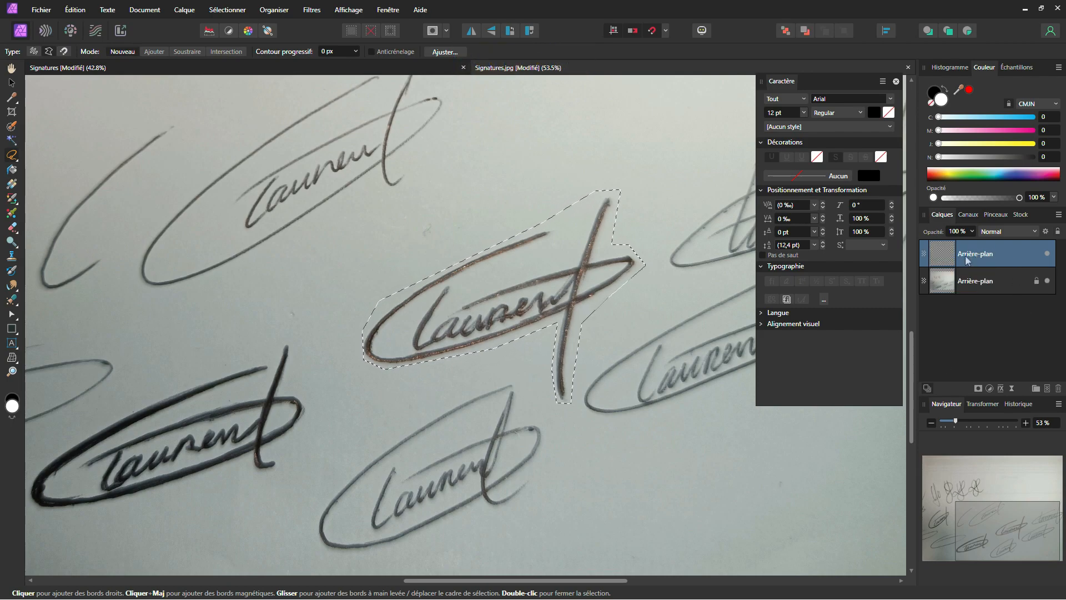
left_click(1048, 281)
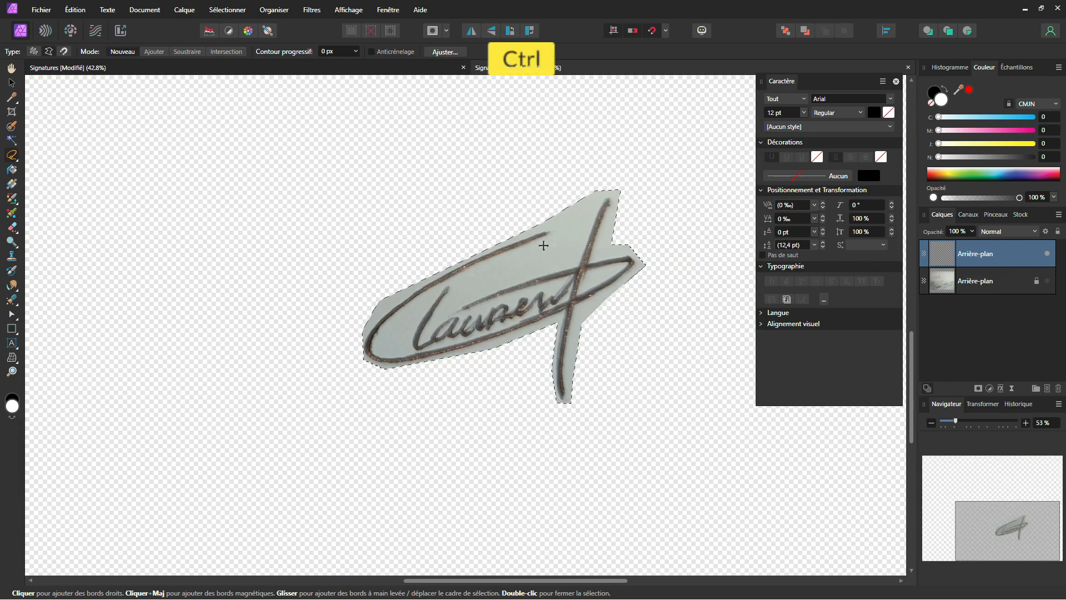
Rename the pasted signature layer as "signature LG"
scroll(393, 290, "down", 3)
left_click(942, 253, "ctrl")
double_click(976, 254)
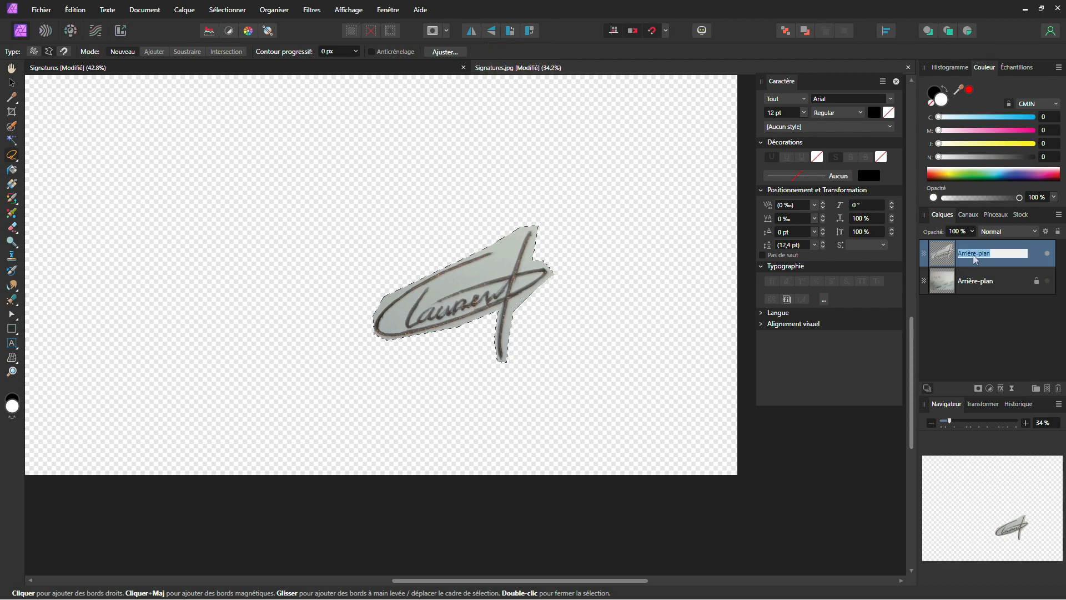
type("signatu")
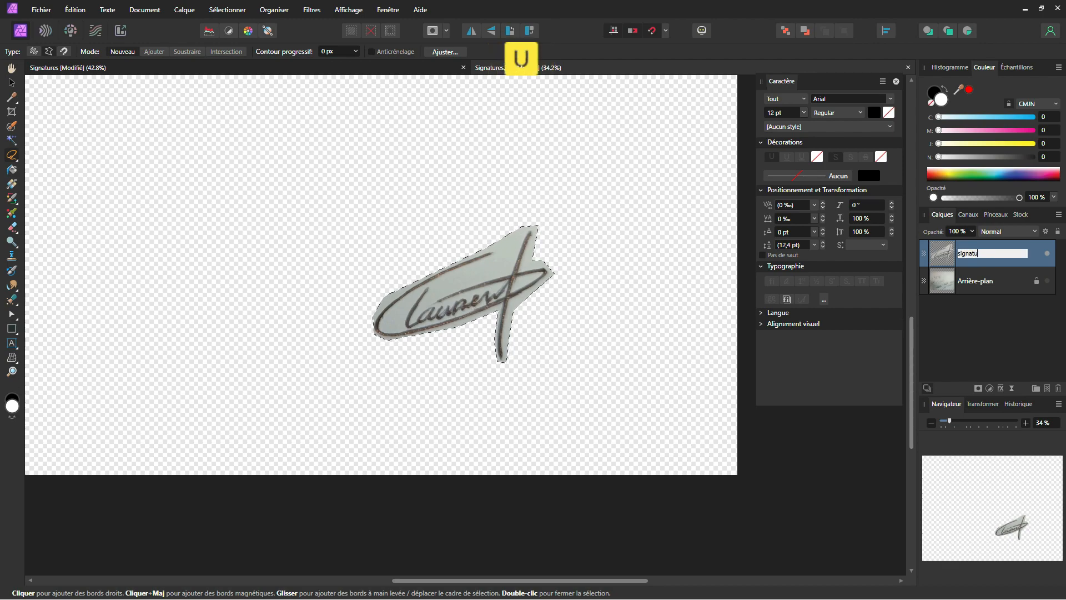
type("re LG")
key("Return")
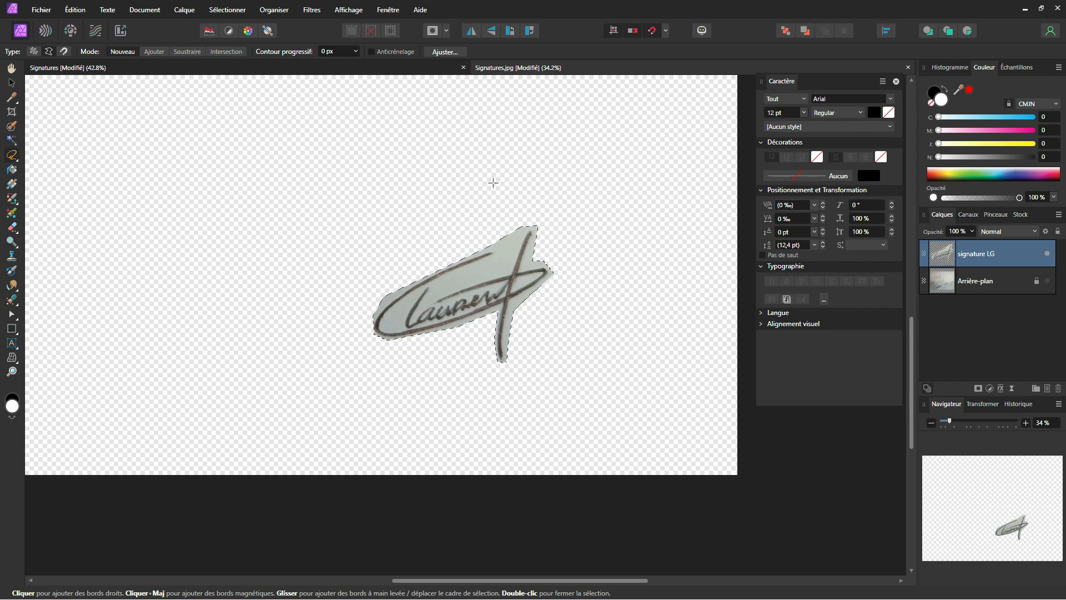
Clear the pixel selection and move the cut-out signature to the centre of the canvas
left_click(239, 12)
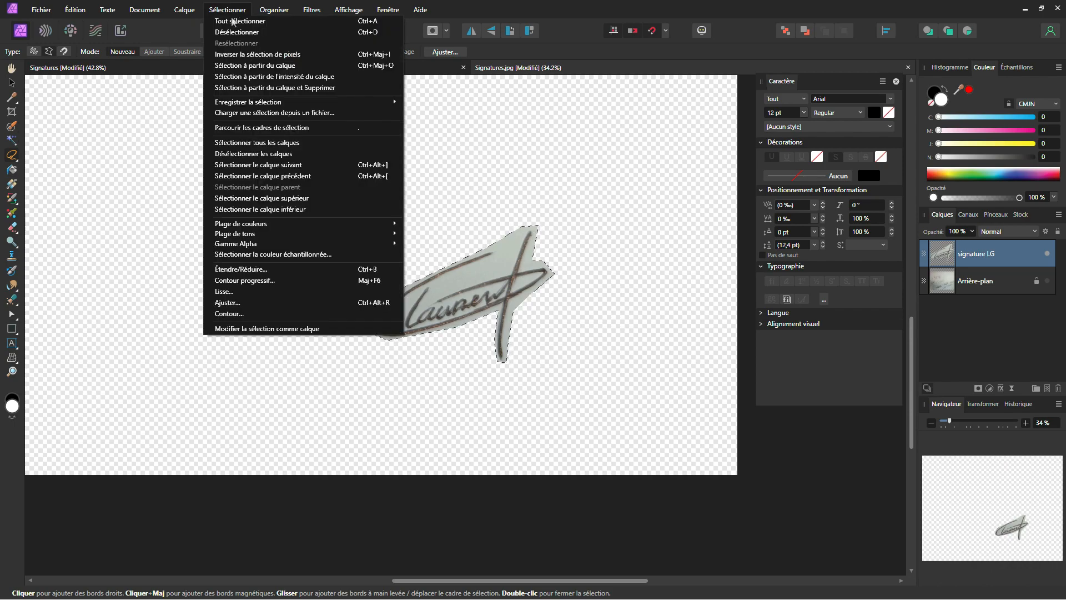
left_click(229, 32)
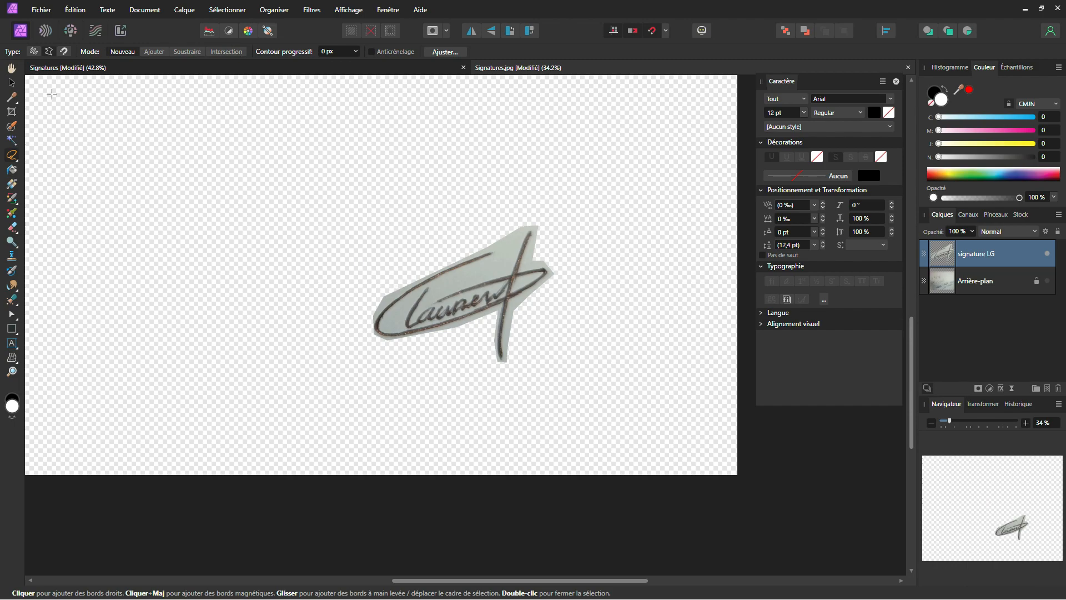
left_click(11, 82)
scroll(359, 275, "down", 2)
left_click(471, 382)
scroll(491, 431, "up", 3)
mouse_move(491, 426)
left_mouse_down()
mouse_move(518, 427)
mouse_move(468, 340)
mouse_move(406, 337)
mouse_move(400, 350)
mouse_move(412, 352)
mouse_move(403, 347)
left_mouse_up()
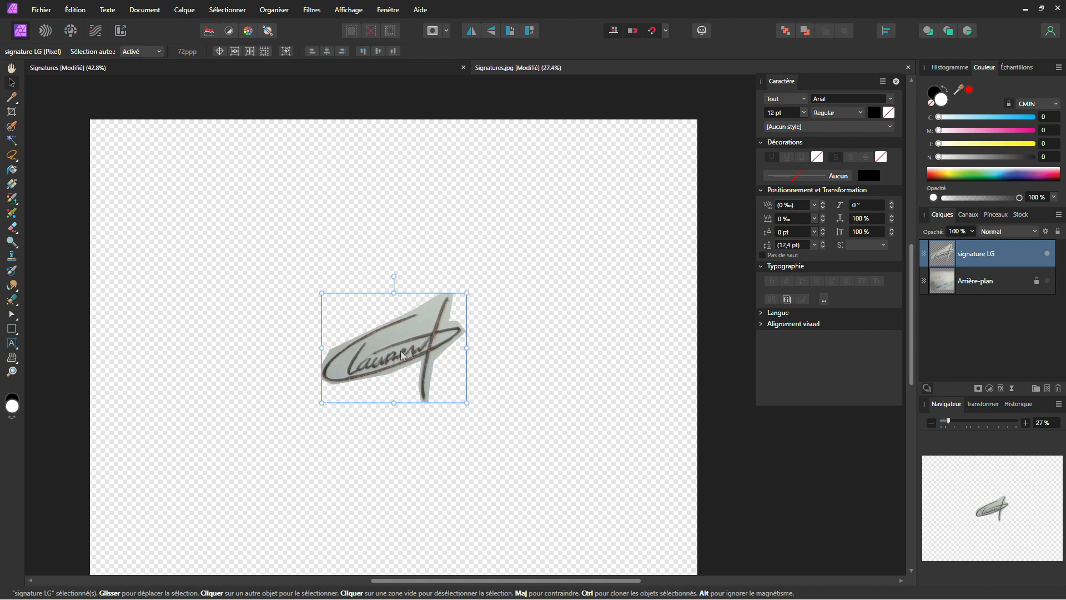
left_click_drag(375, 394, 398, 358)
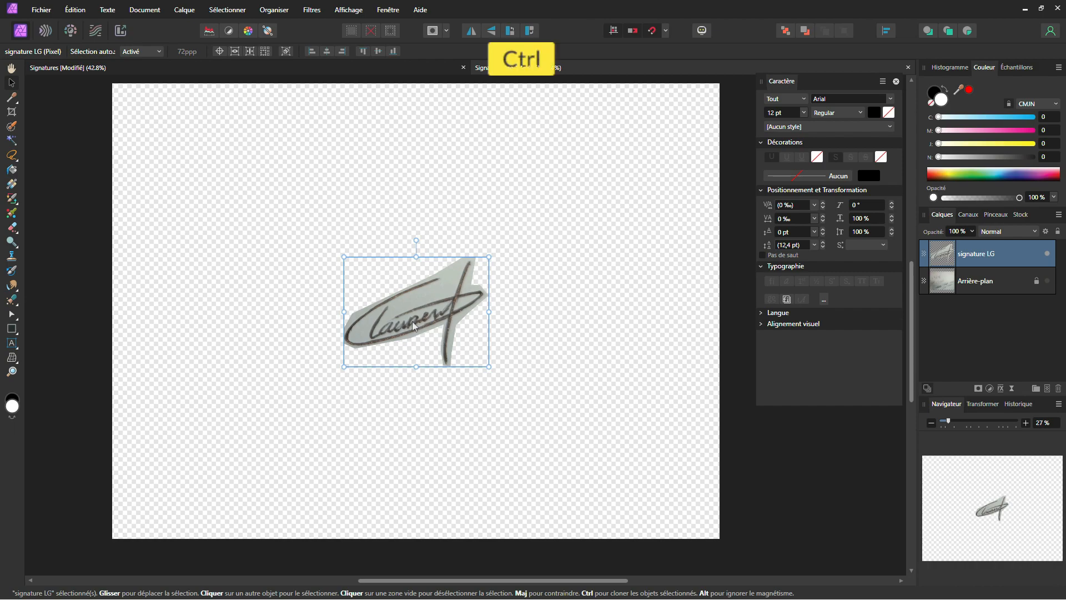
Add a Levels adjustment to the signature layer with the black level at 39% and the white level at 60%
scroll(415, 326, "up", 3)
scroll(415, 325, "up", 1)
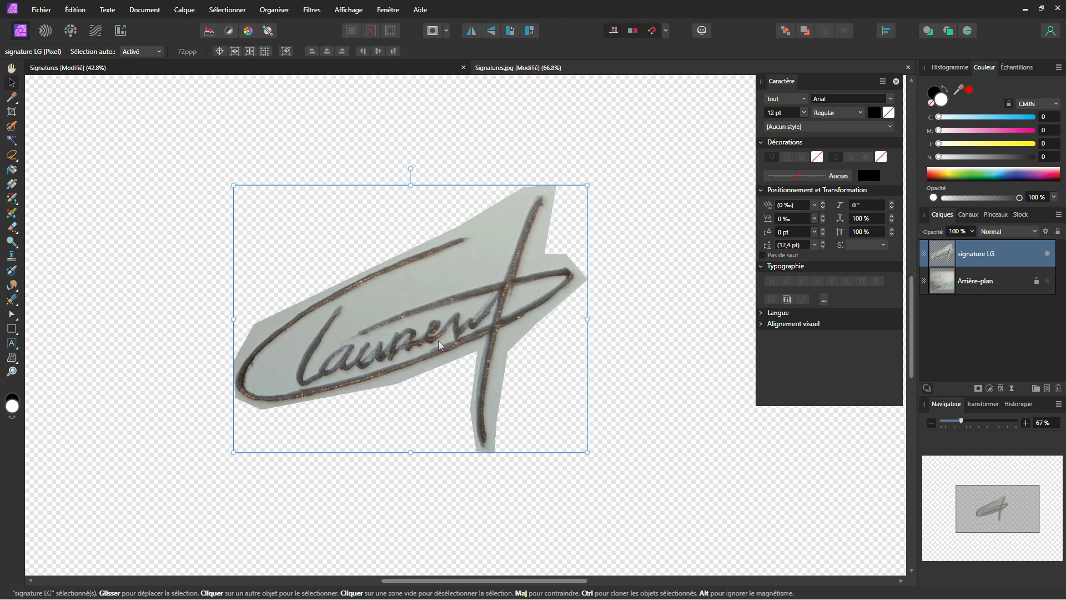
left_click(993, 388)
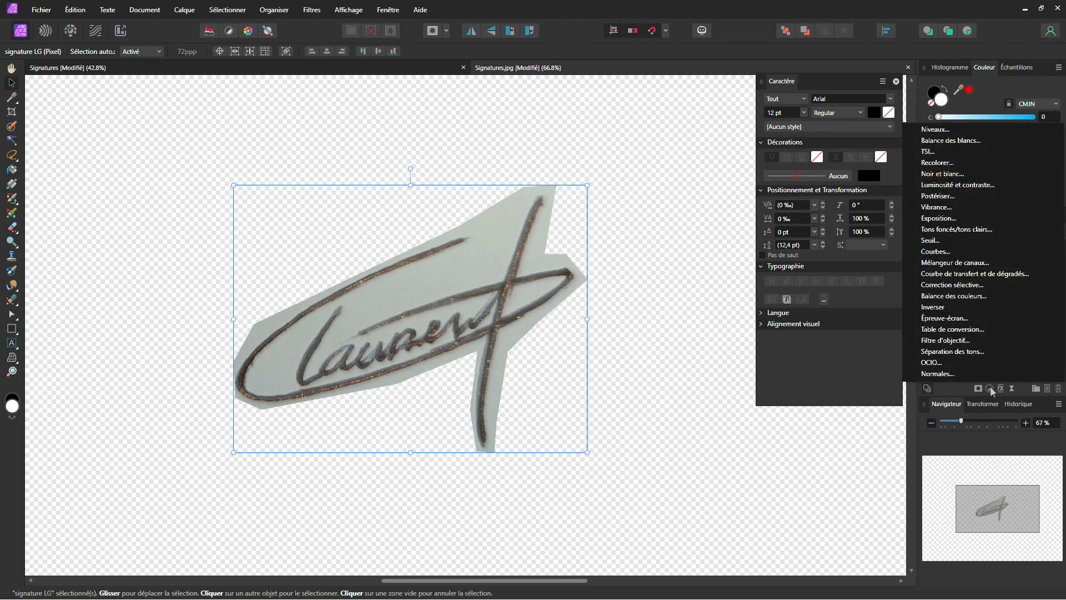
left_click(977, 388)
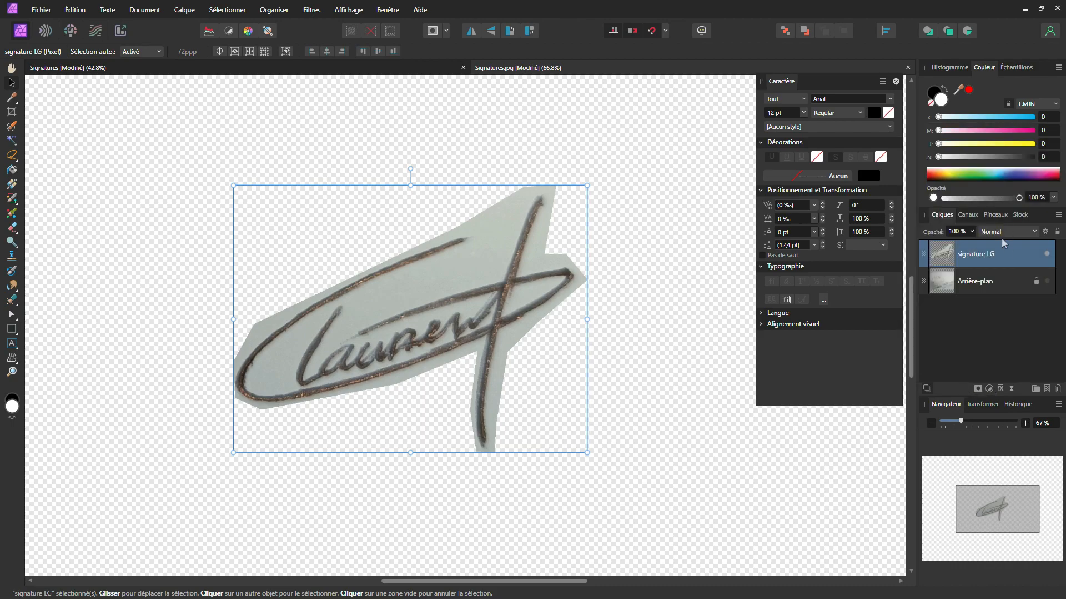
left_click(991, 389)
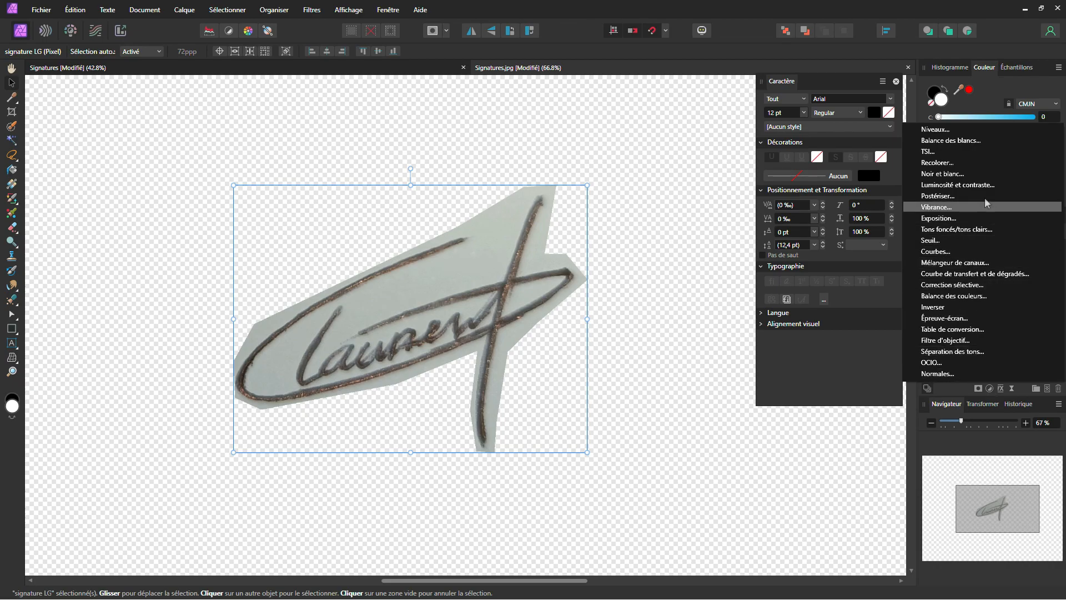
left_click(972, 131)
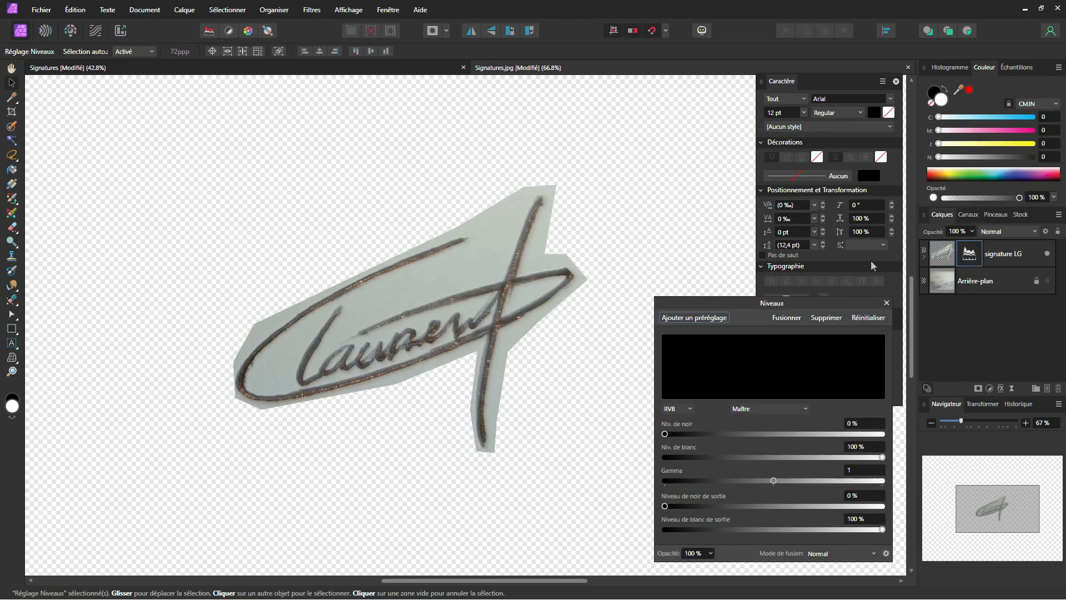
left_click_drag(791, 305, 775, 154)
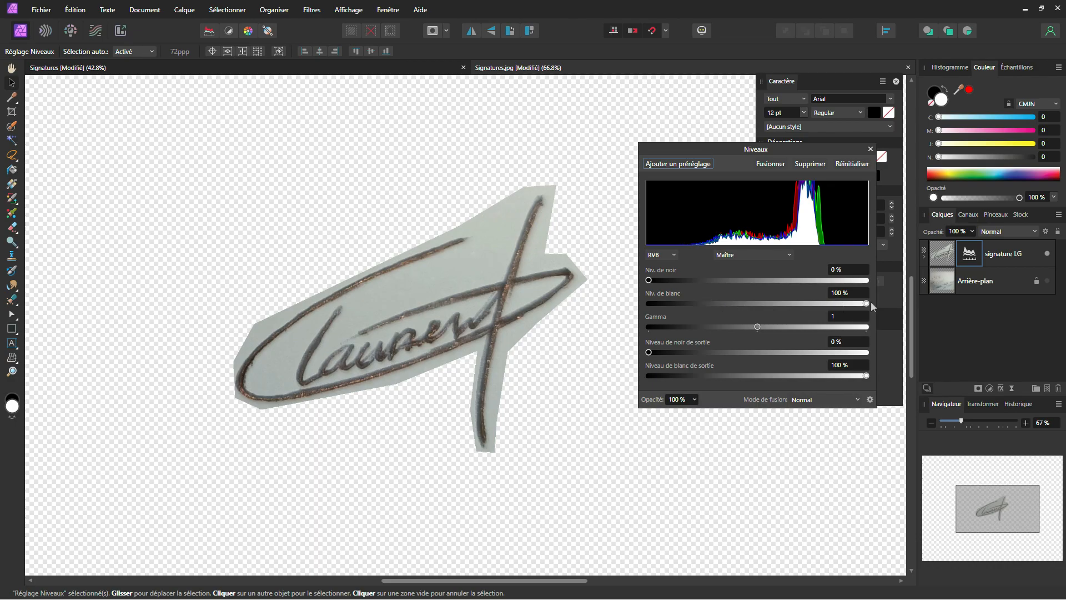
left_click_drag(648, 281, 720, 283)
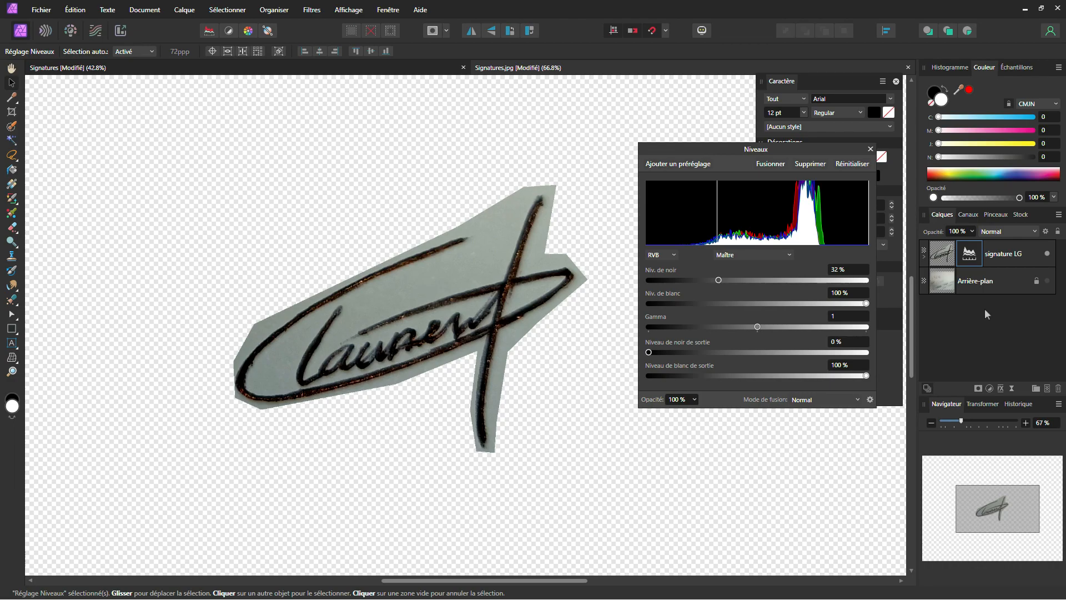
mouse_move(867, 304)
left_mouse_down()
mouse_move(758, 312)
mouse_move(778, 309)
left_mouse_up()
mouse_move(717, 280)
left_mouse_down()
mouse_move(748, 280)
mouse_move(732, 281)
left_mouse_up()
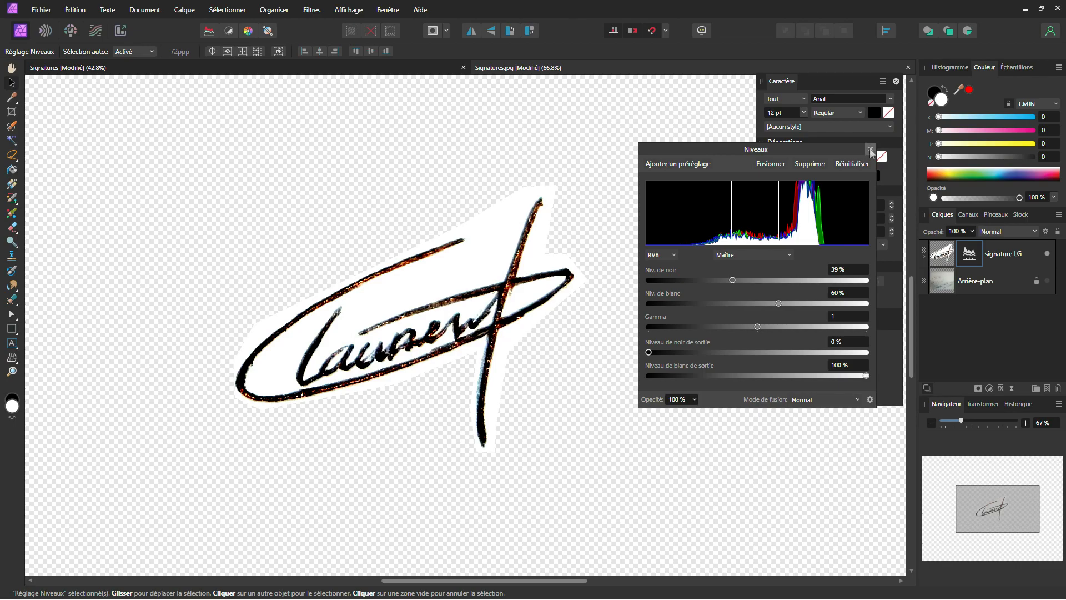
left_click(870, 149)
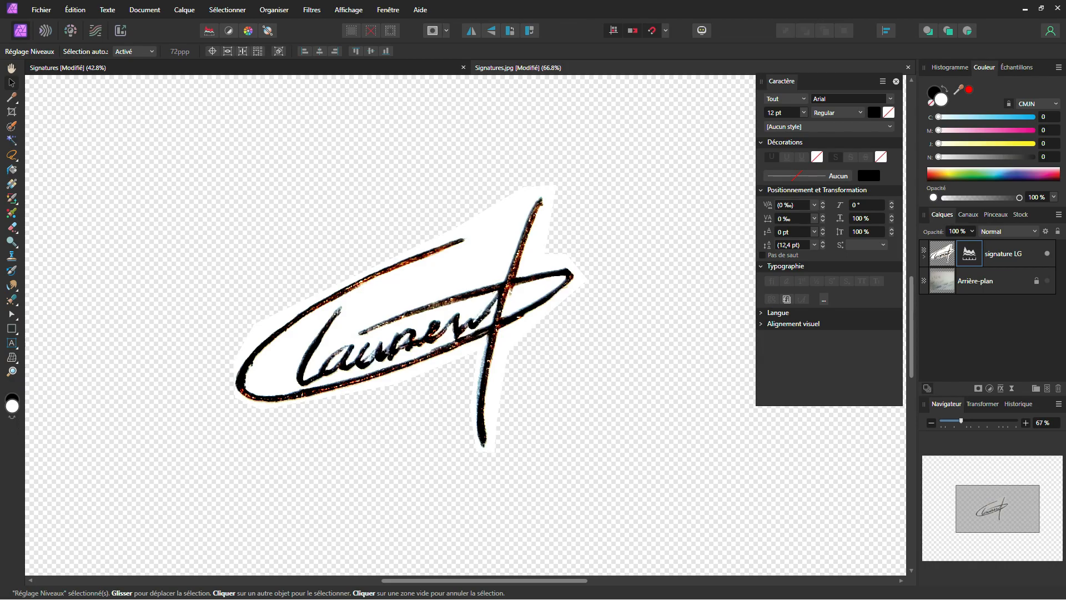
Rasterise the signature LG layer and delete its white background by selecting the highlights tonal range
right_click(1018, 254)
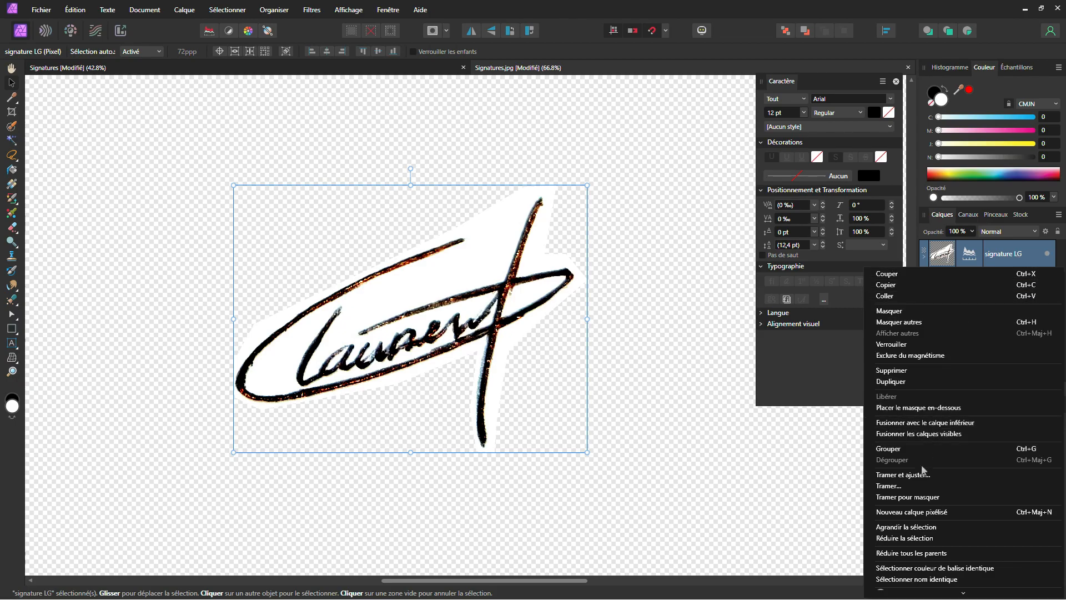
left_click(918, 484)
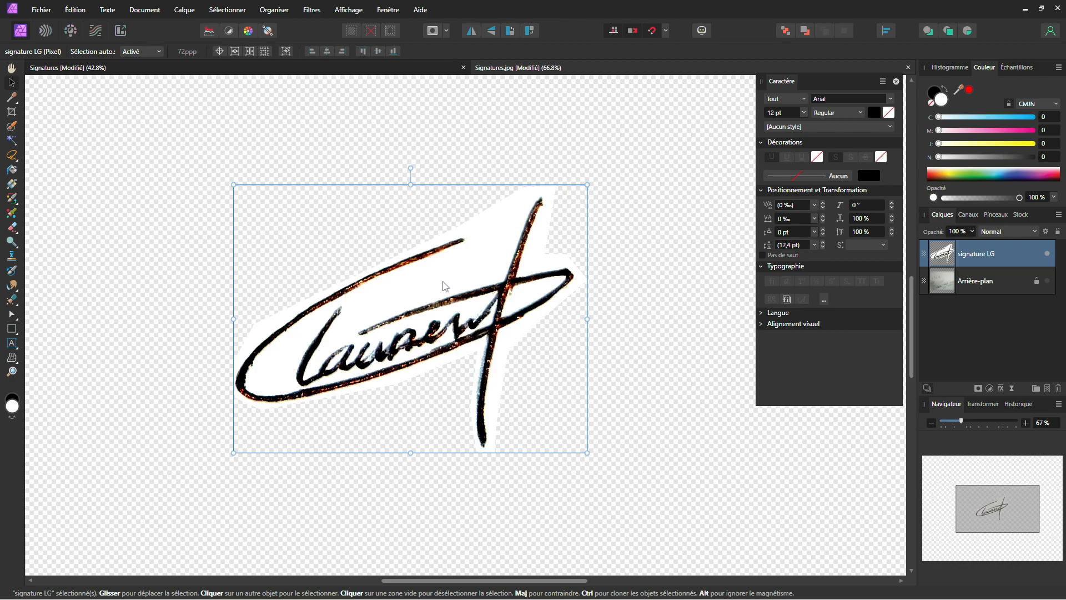
left_click(227, 10)
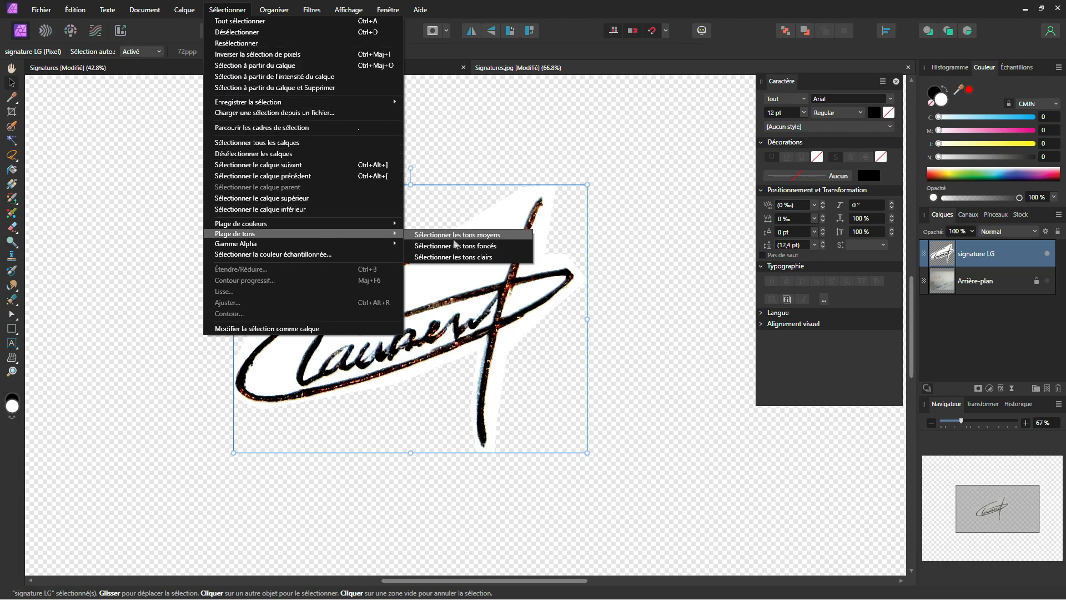
left_click(453, 258)
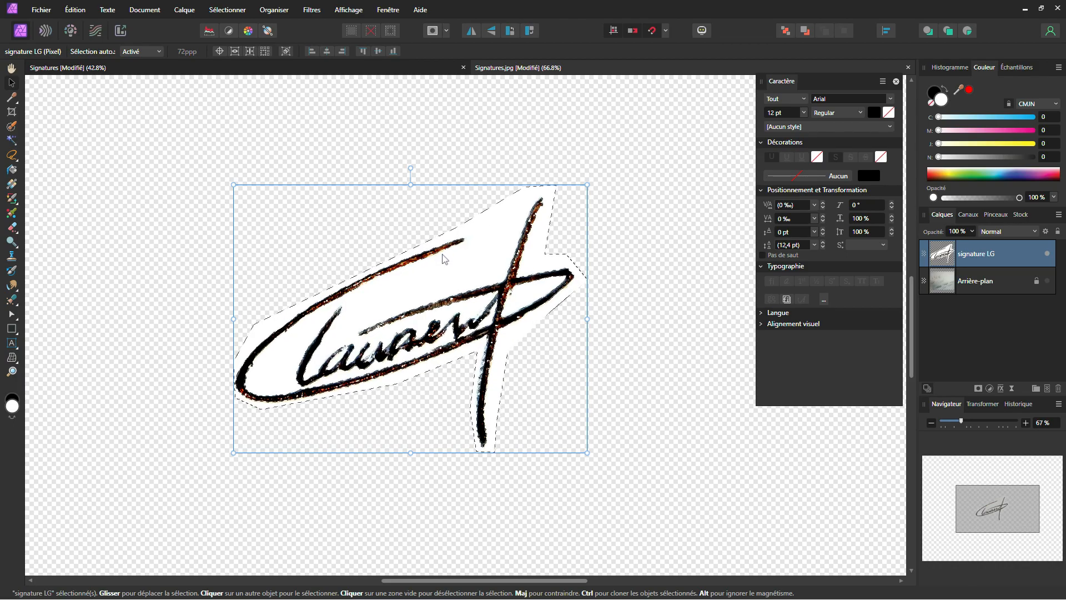
key("Delete")
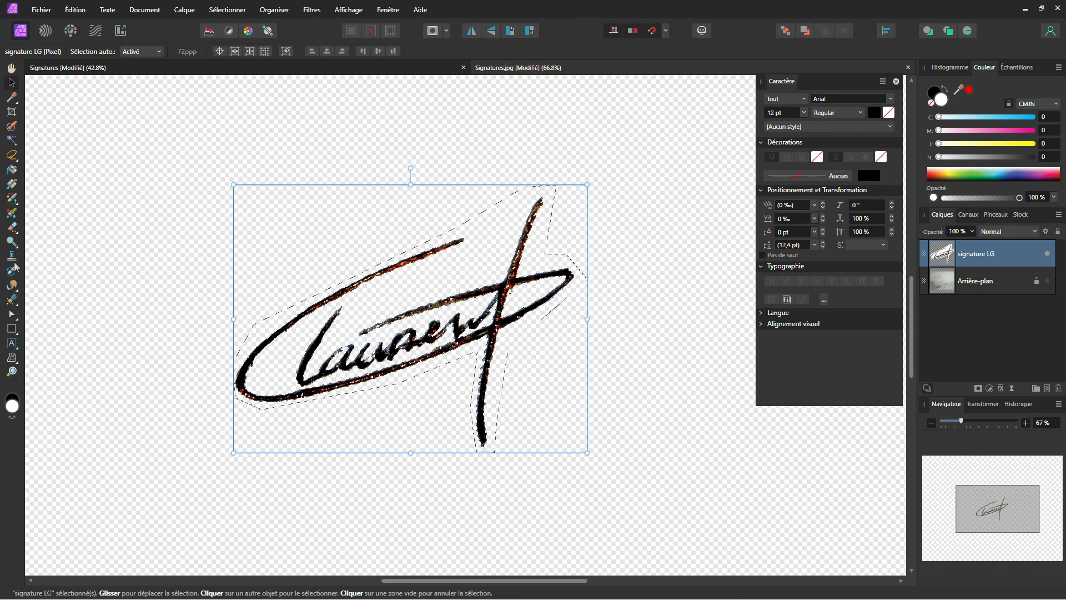
key("ctrl")
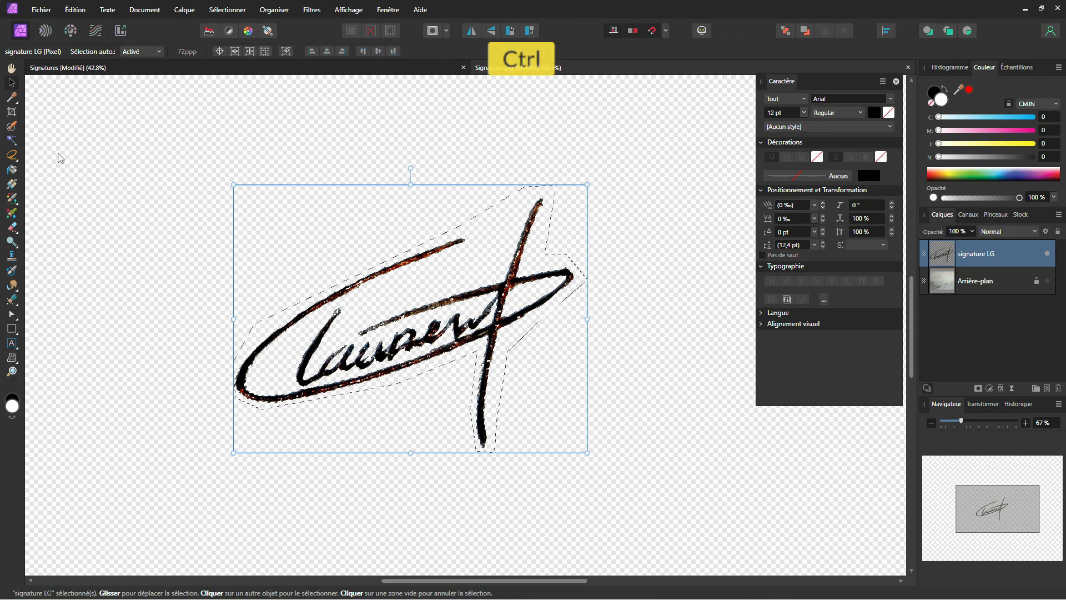
Clear the pixel selection surrounding the cut-out signature
scroll(520, 337, "down", 3)
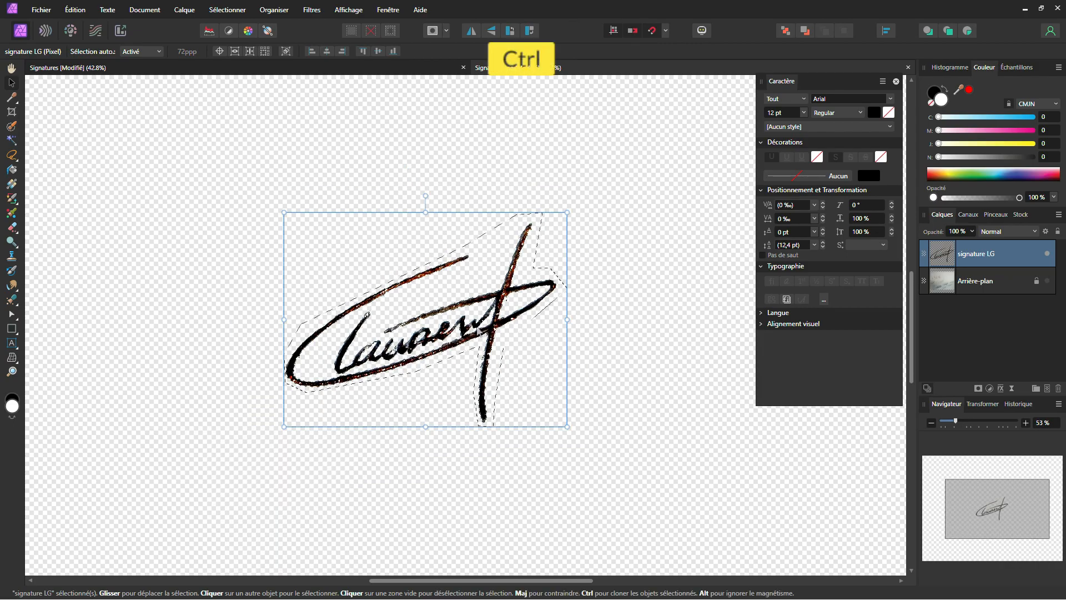
key("ctrl")
scroll(446, 346, "up", 7)
left_click(445, 346)
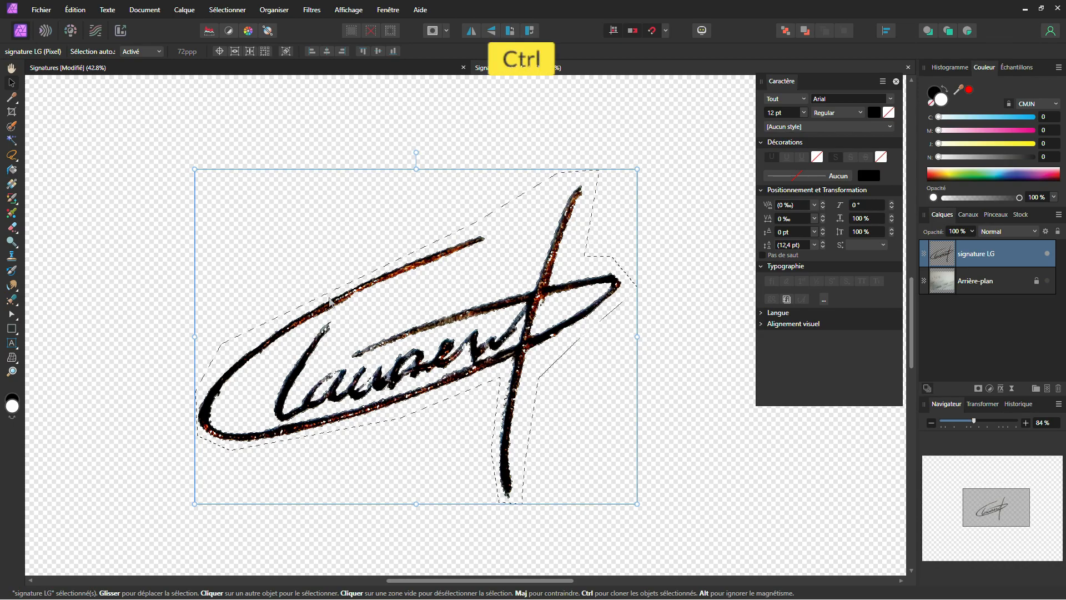
key("ctrl+d")
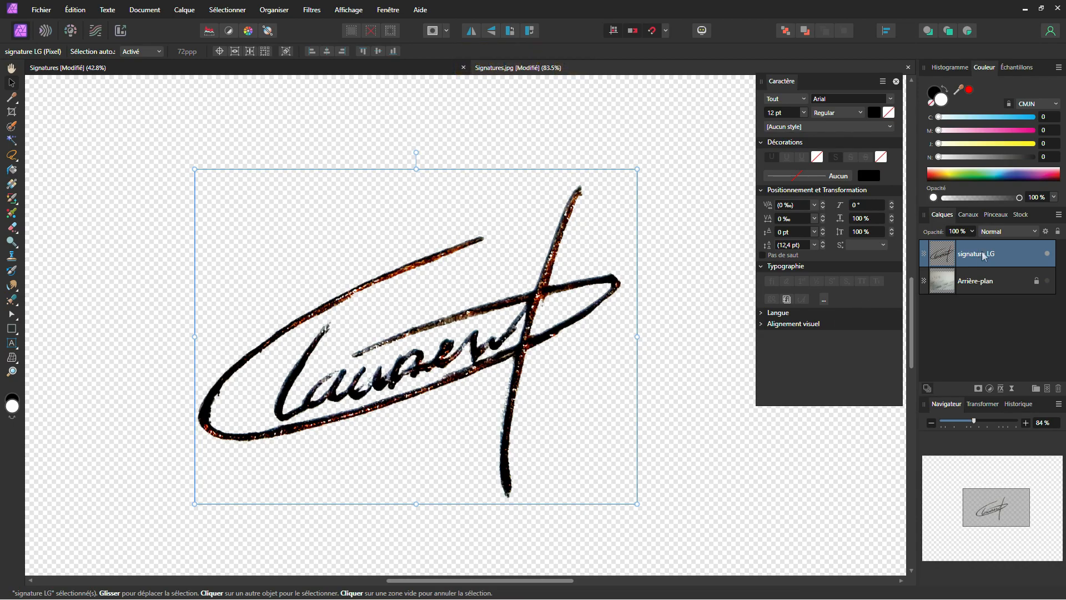
Add a Threshold adjustment to the signature LG layer and set its threshold to 89%
left_click(990, 389)
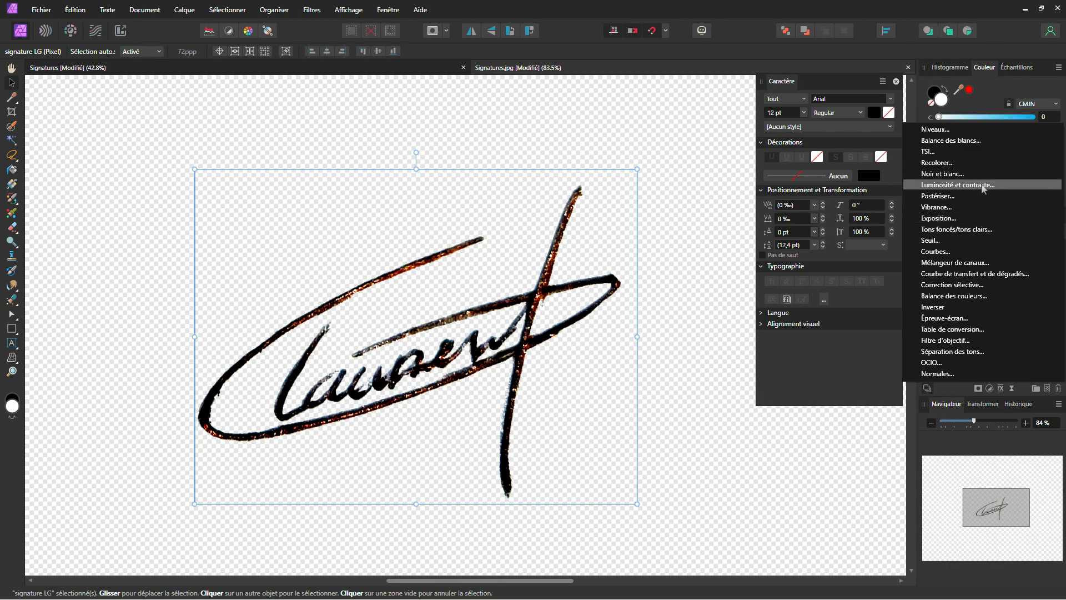
left_click(950, 240)
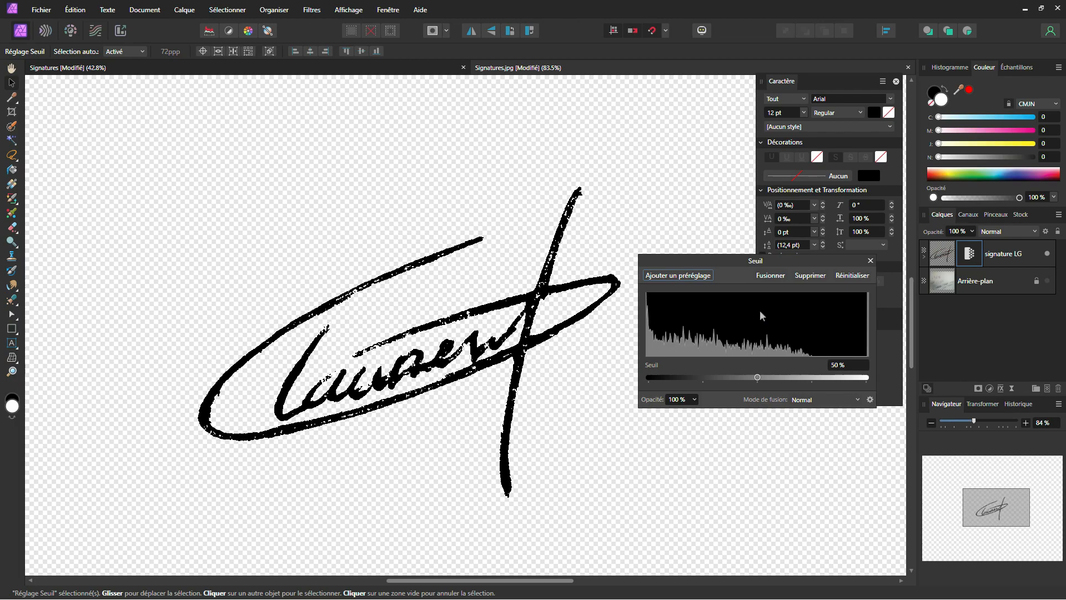
mouse_move(752, 377)
left_mouse_down()
mouse_move(739, 378)
mouse_move(848, 384)
left_mouse_up()
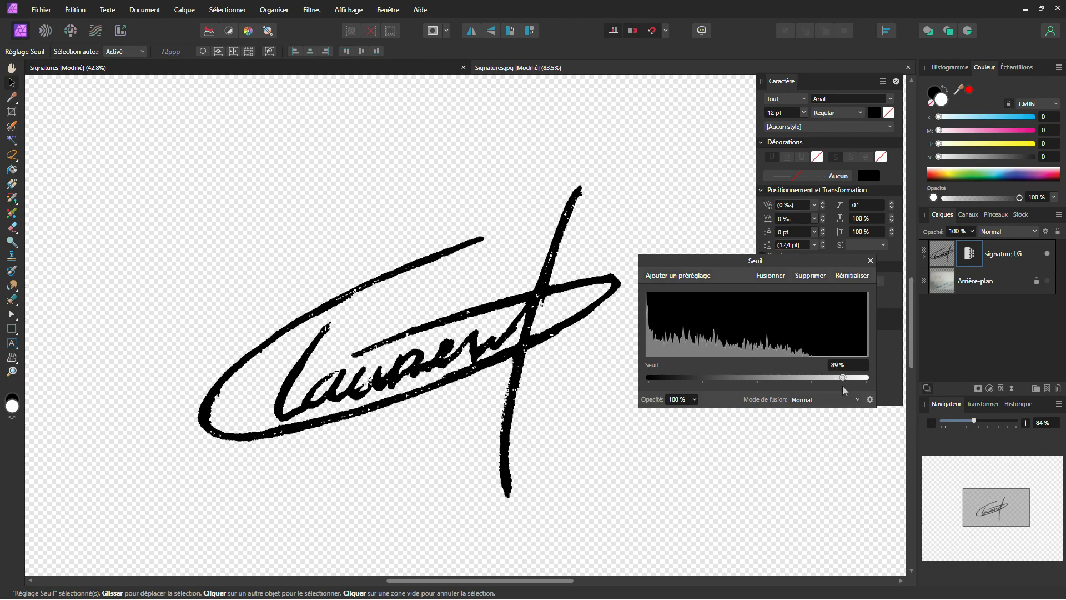
Add a Recolour adjustment to the signature LG layer with hue 224.3°, saturation 100% and luminosity about 29% for a dark blue signature
left_click(990, 389)
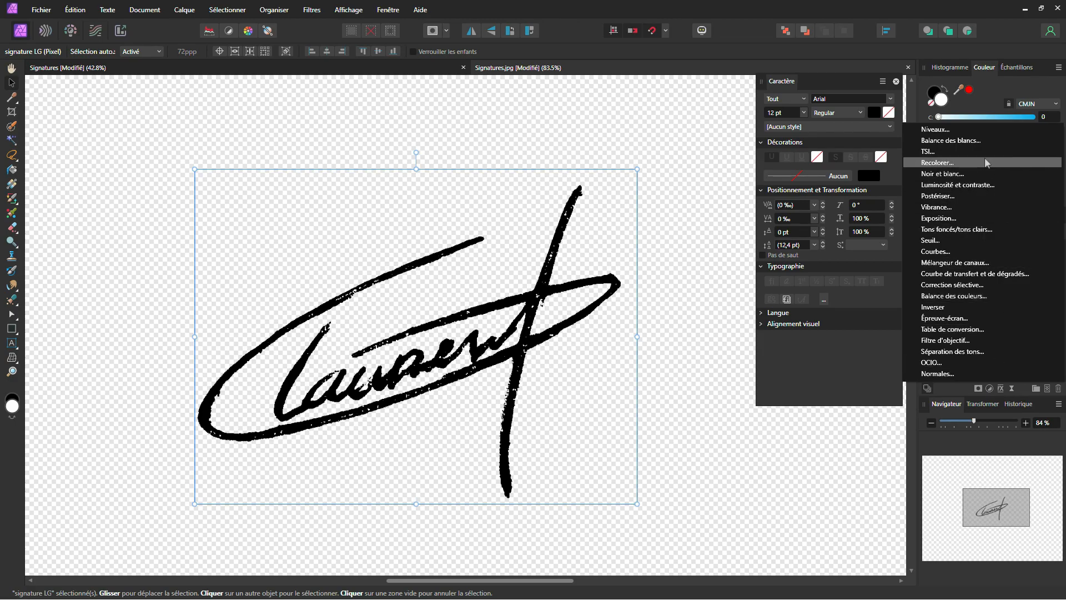
left_click(974, 391)
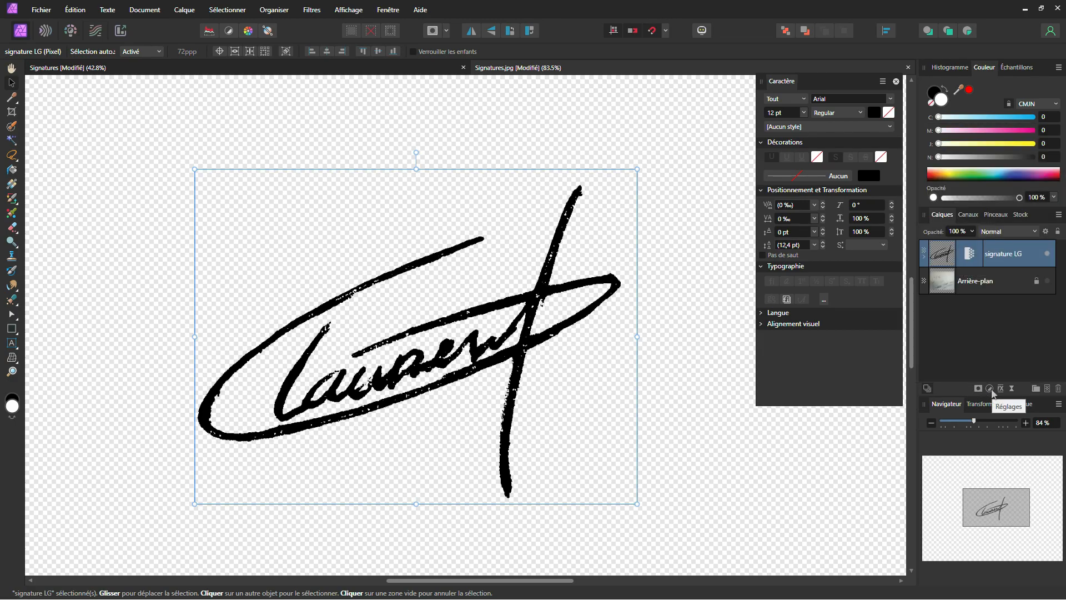
left_click(990, 389)
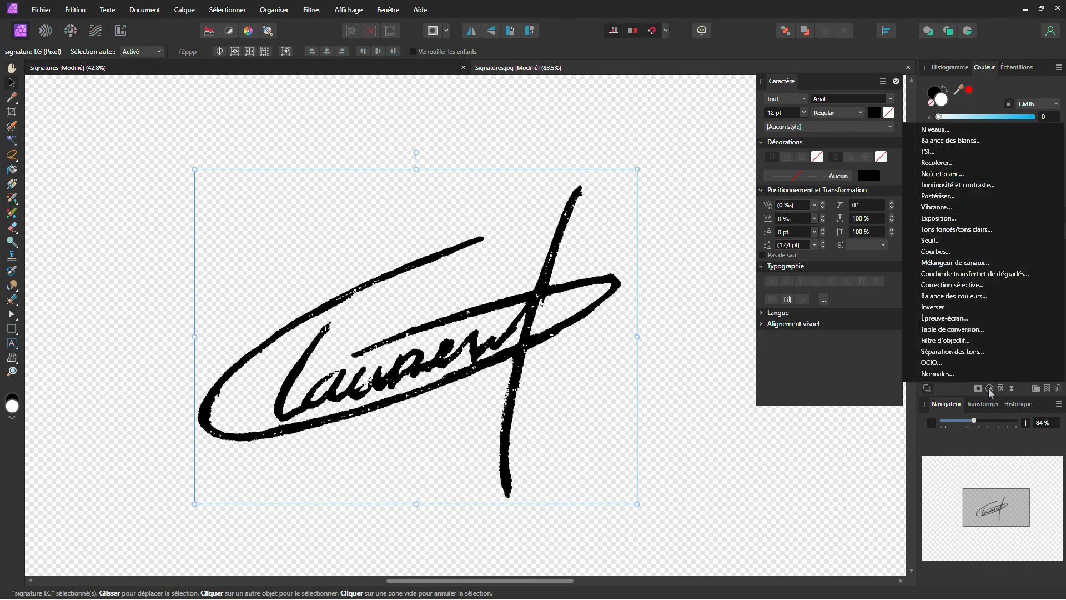
left_click(948, 164)
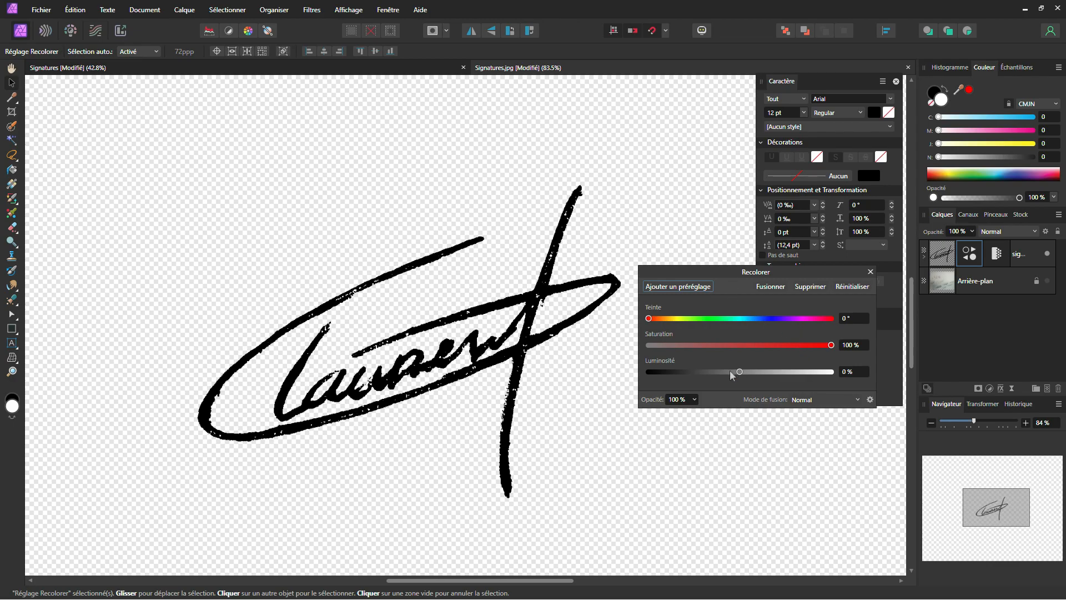
mouse_move(739, 371)
left_mouse_down()
mouse_move(805, 380)
mouse_move(780, 375)
left_mouse_up()
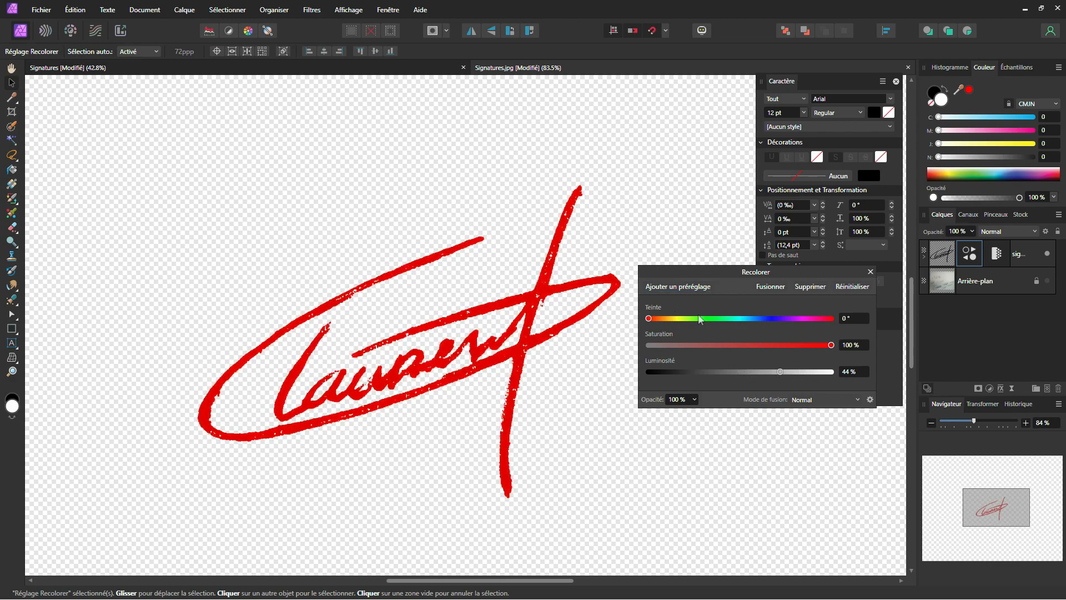
left_click_drag(759, 320, 762, 320)
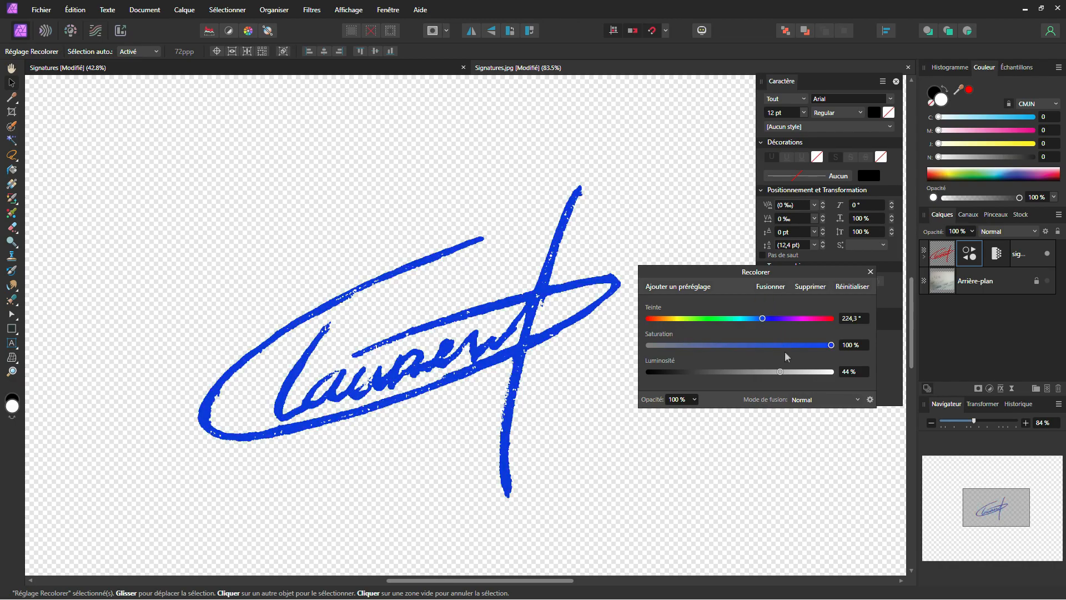
mouse_move(783, 376)
left_mouse_down()
mouse_move(736, 373)
mouse_move(769, 381)
left_mouse_up()
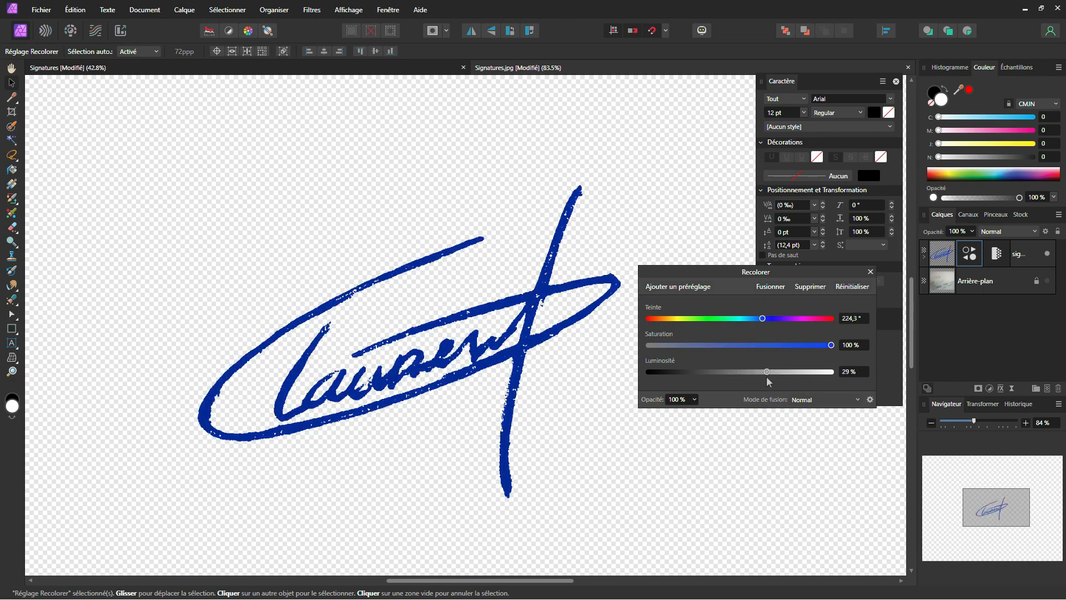
left_click(870, 272)
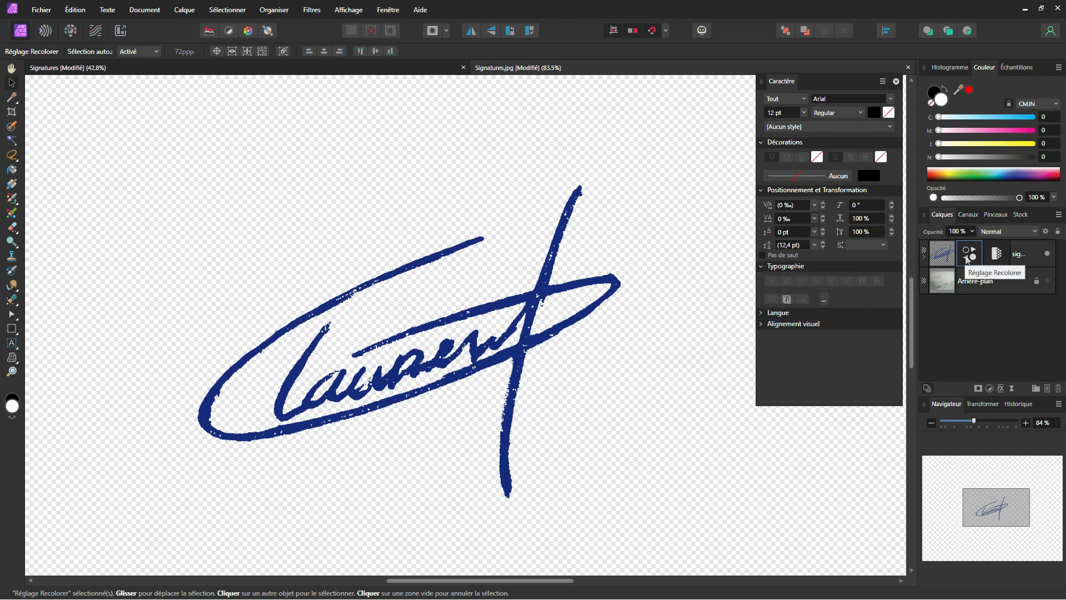
Expand the signature LG layer and hide its Recolour adjustment, then deselect everything
left_click(924, 257)
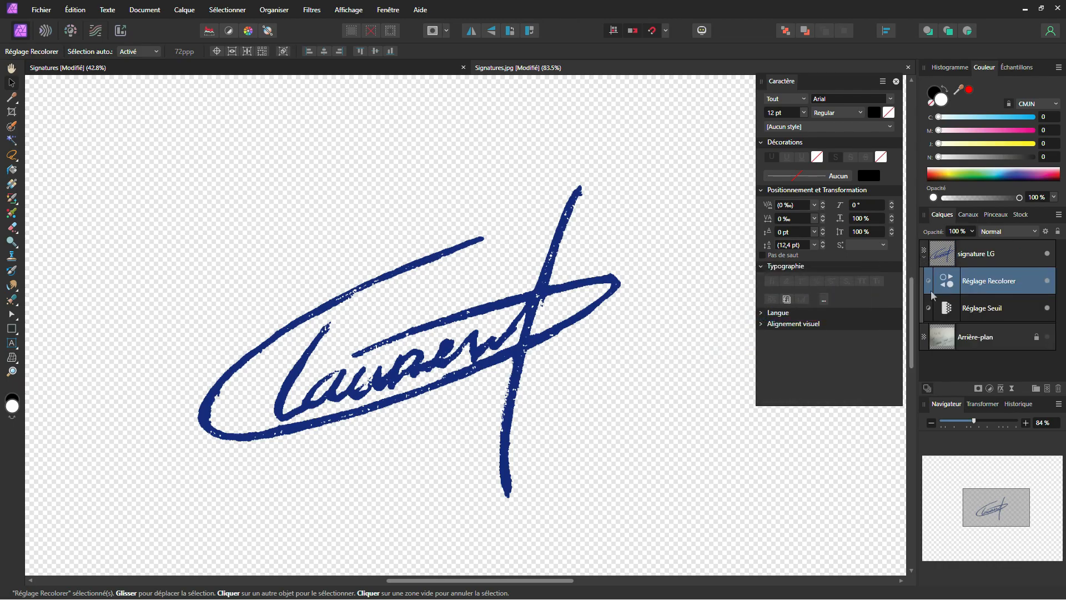
left_click(1048, 281)
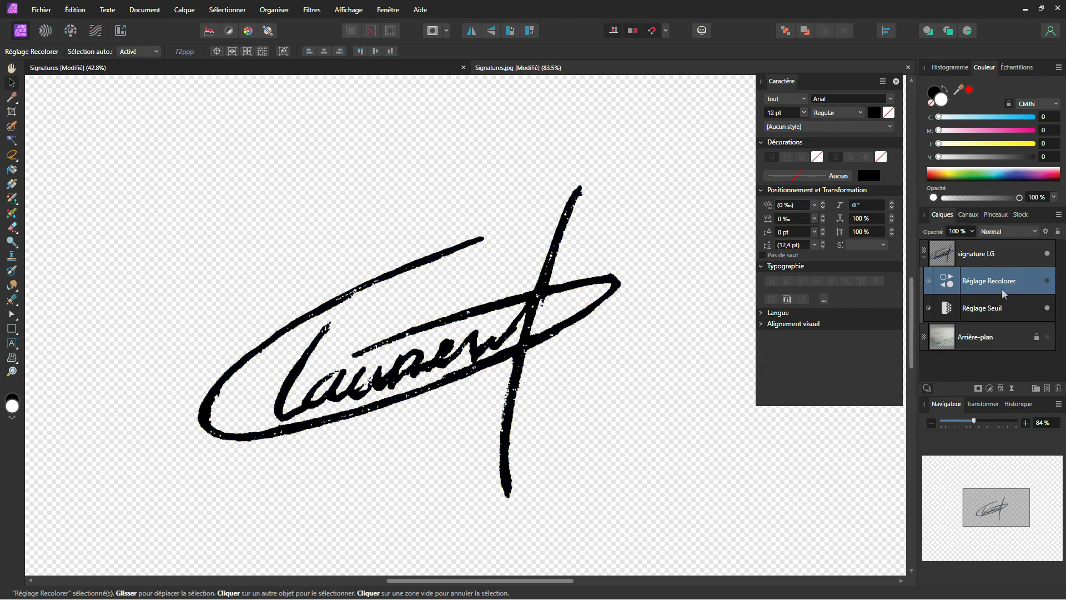
left_click(742, 486)
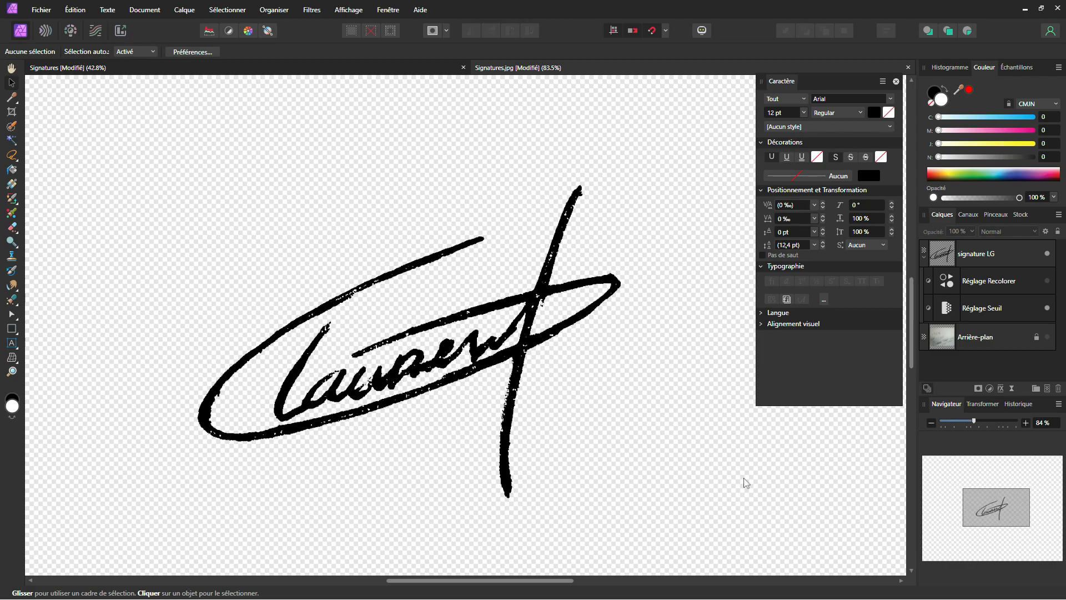
Select the signature LG layer and set up a PNG export limited to the selection only (Sélection uniquement)
left_click(992, 256)
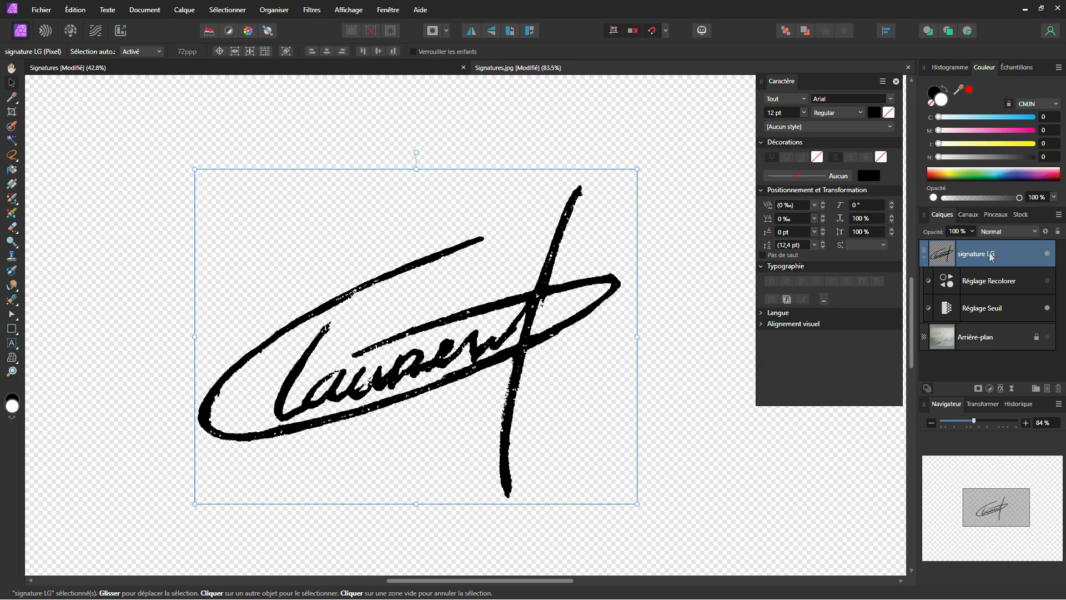
key("ctrl+alt+shift+s")
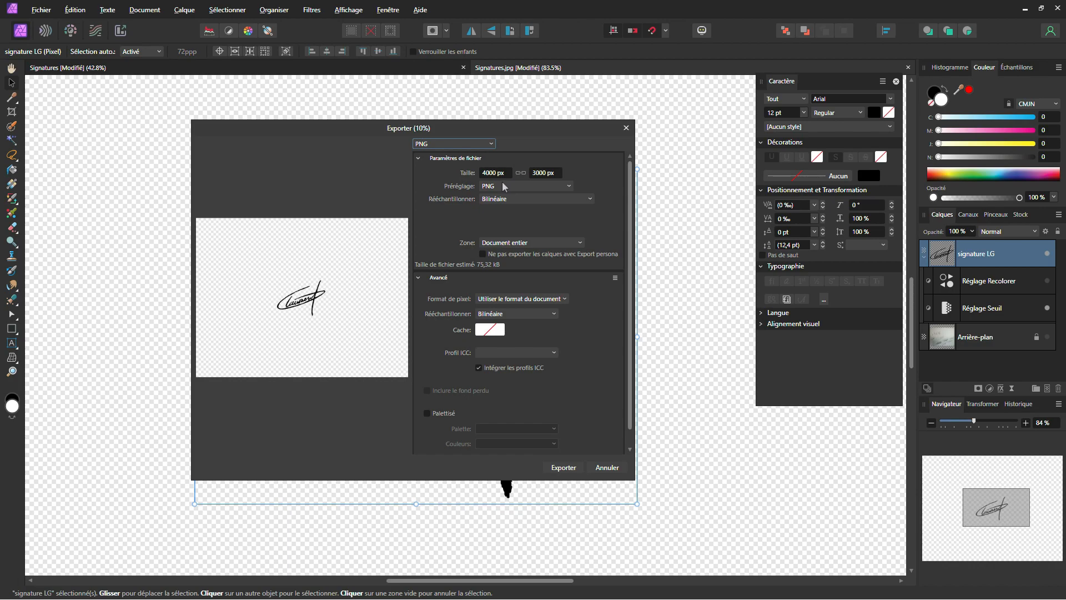
left_click(502, 244)
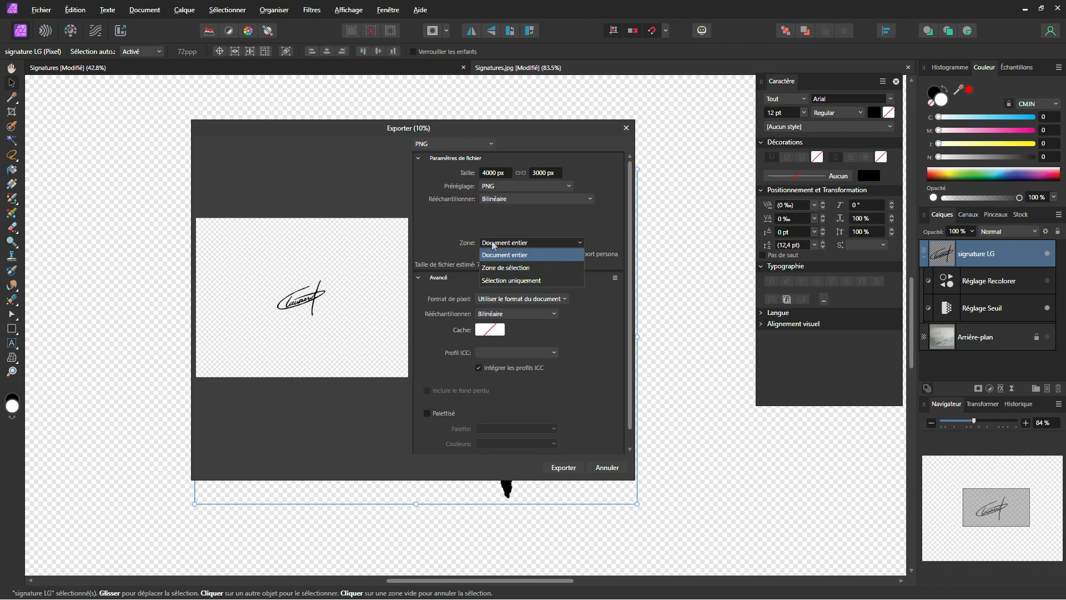
left_click(494, 282)
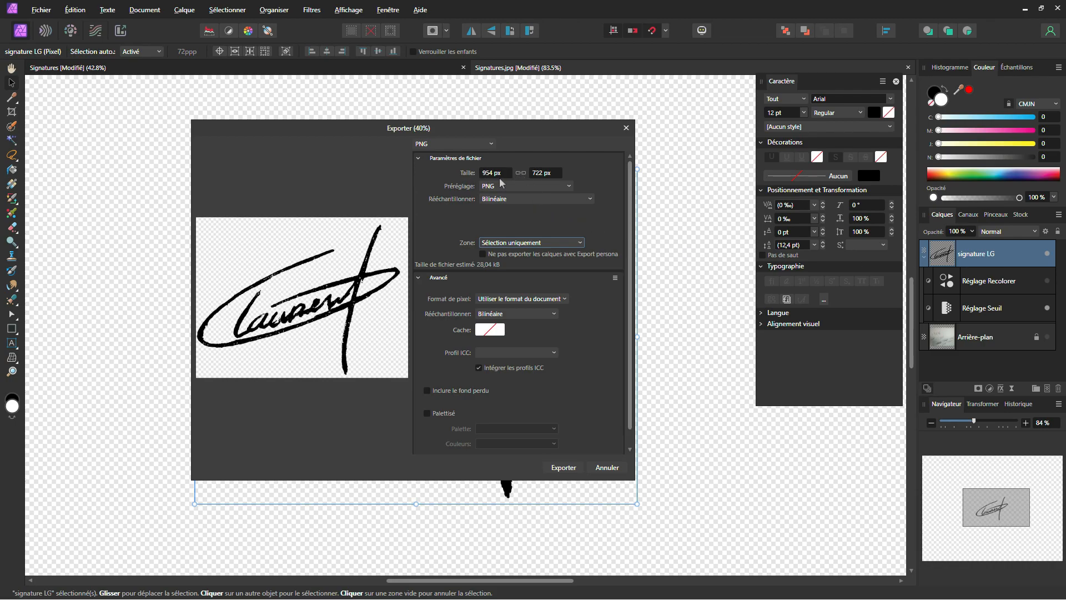
Set the width of the exported signature to 5 cm
left_click(541, 173)
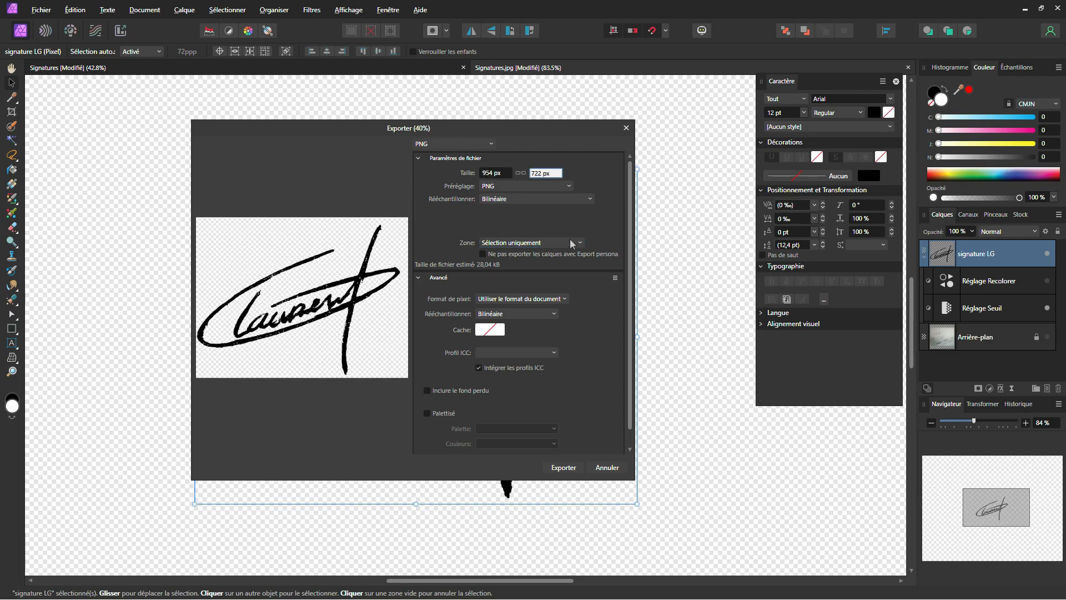
left_click(505, 174)
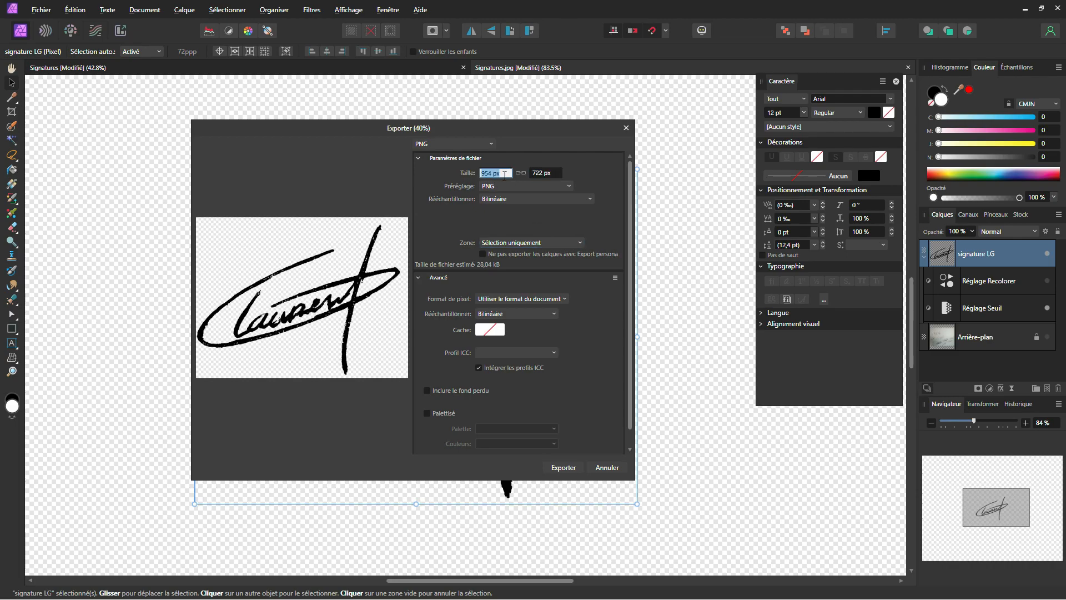
left_click(542, 174)
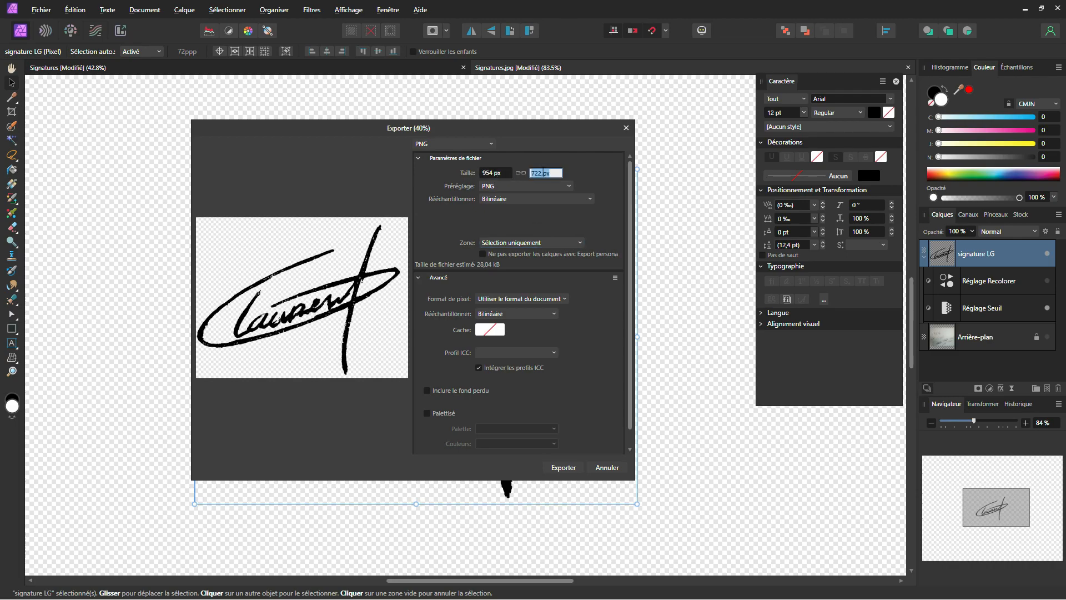
left_click(503, 173)
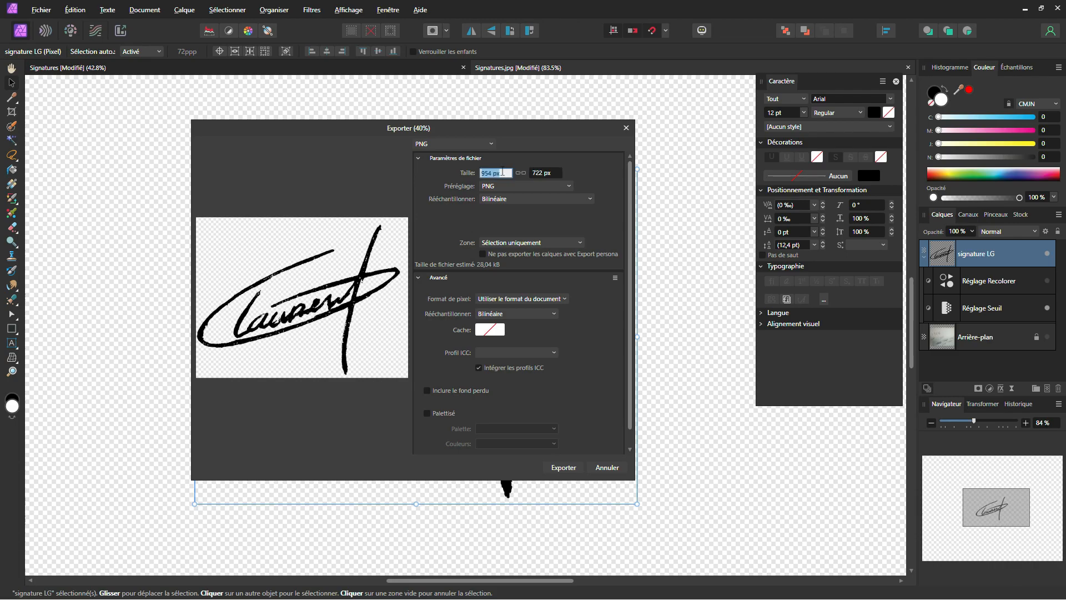
left_click(552, 174)
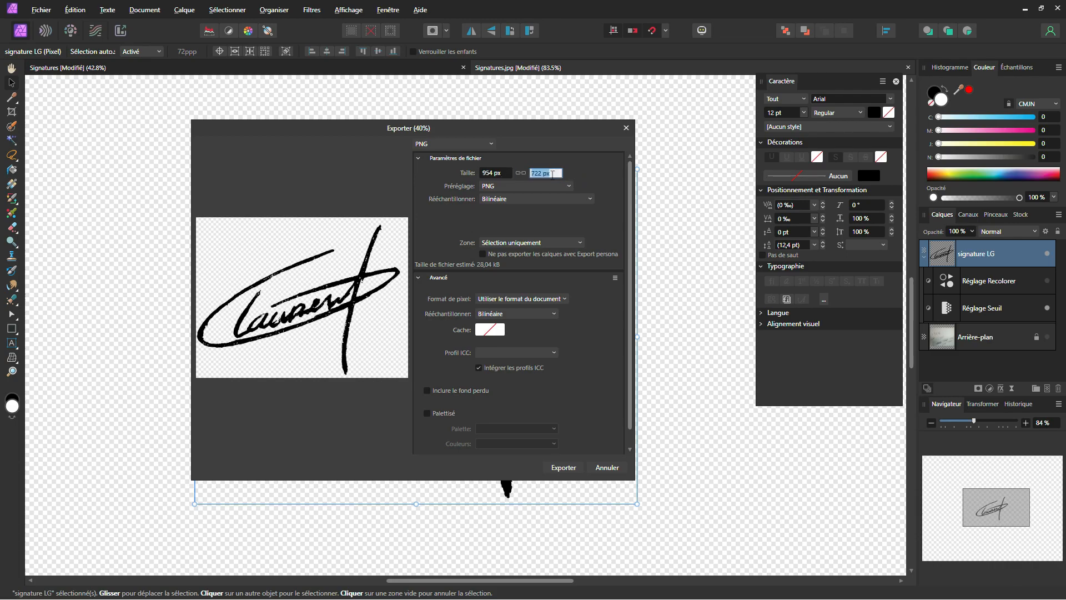
left_click(506, 174)
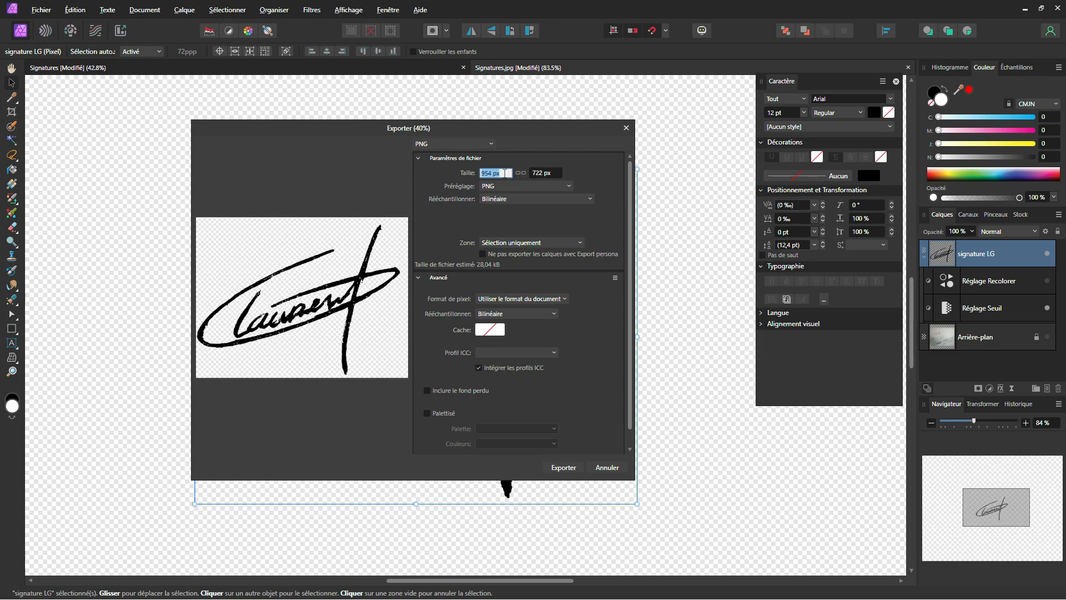
type("5cm")
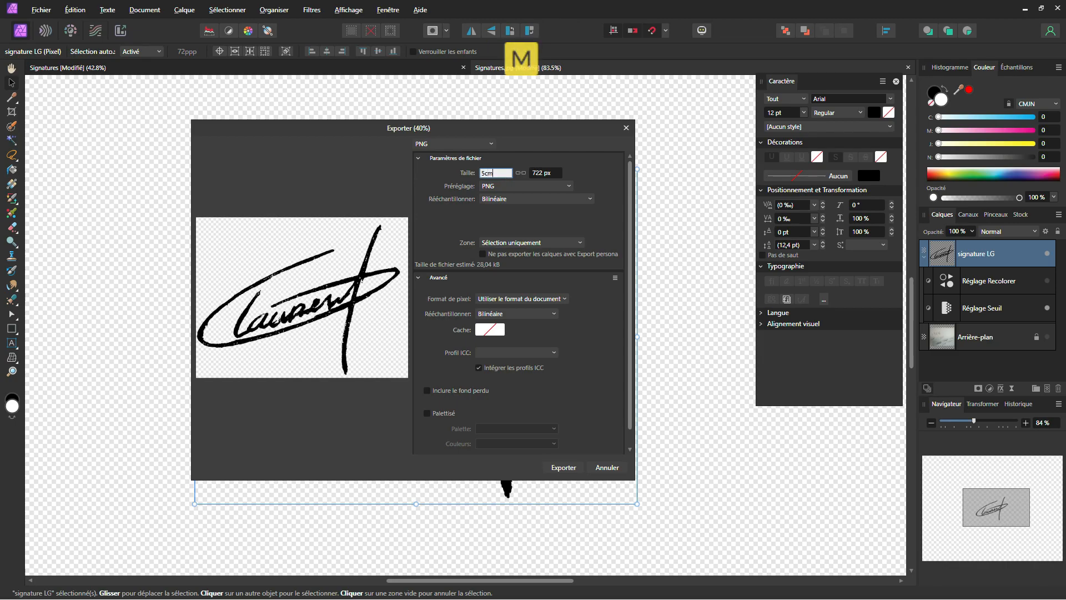
key("Tab")
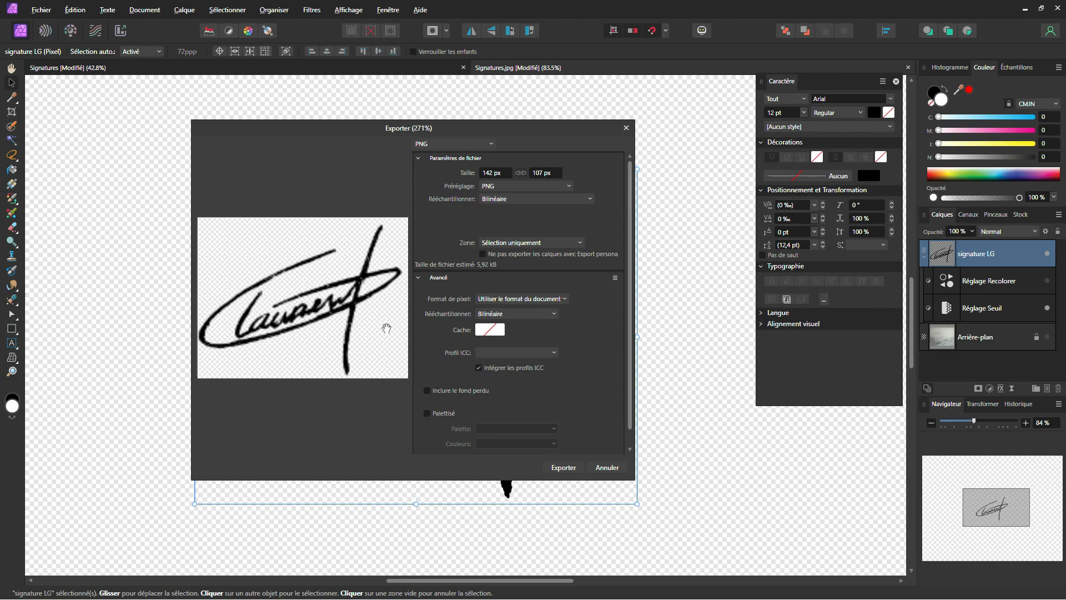
Set the width of the exported signature to 10 cm
left_click(498, 174)
type("10cm")
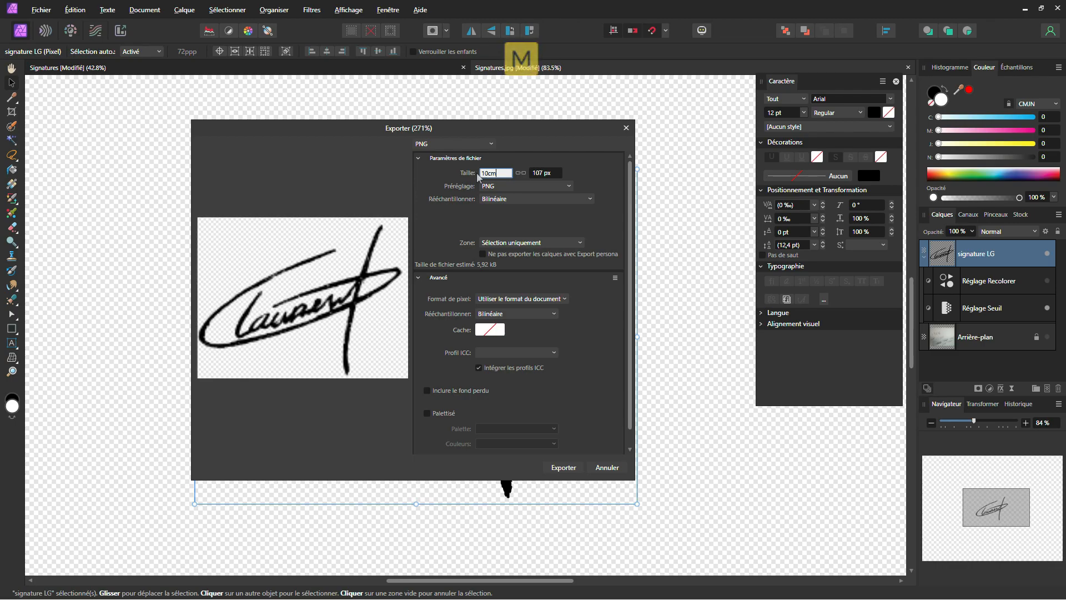
key("Tab")
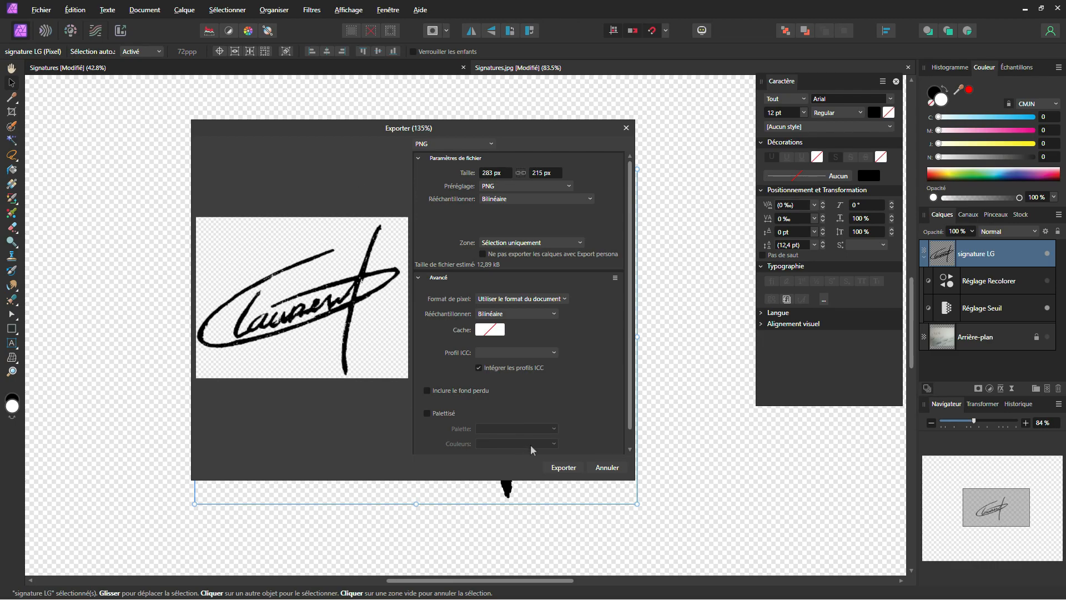
Export the signature and save it as a PNG file in the img folder
left_click(557, 468)
left_click_drag(110, 242, 108, 243)
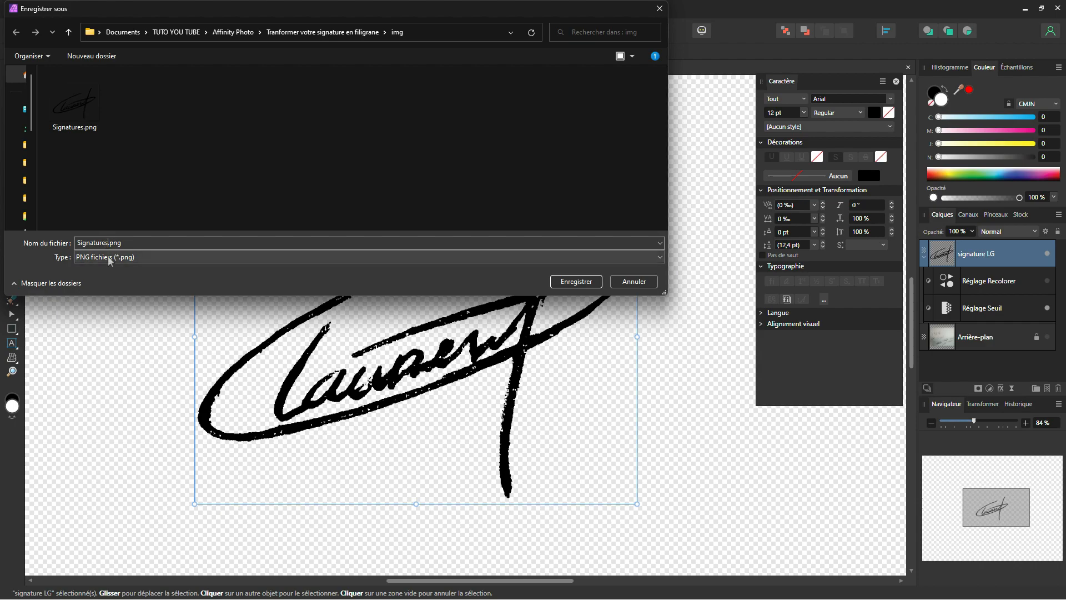
key("Left")
key("Return")
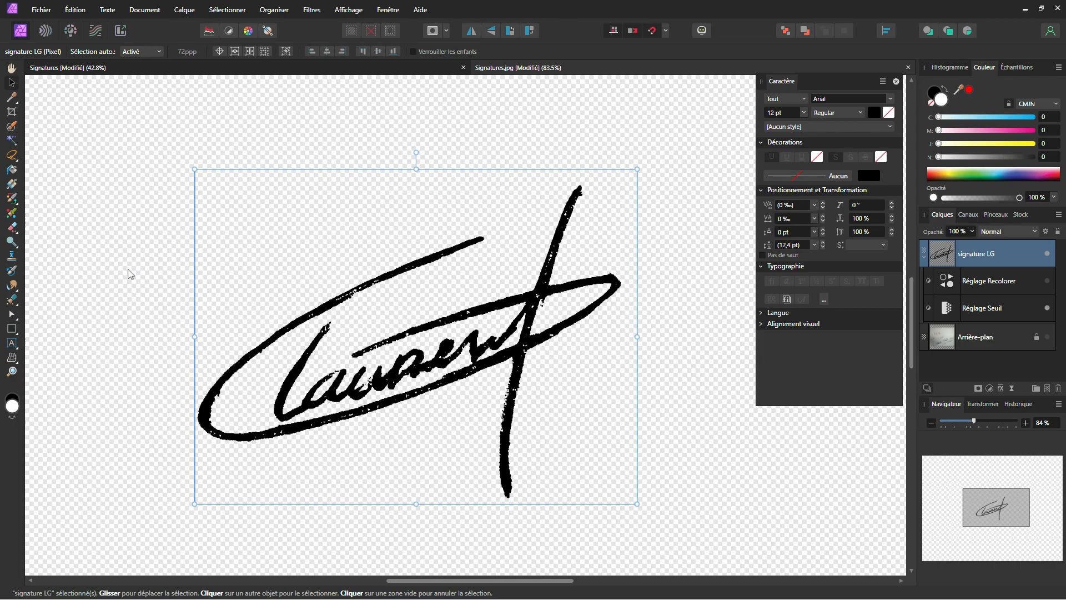
Deselect the signature and switch to the Lettre commerciale document in Google Docs with no menu open
left_click(709, 148)
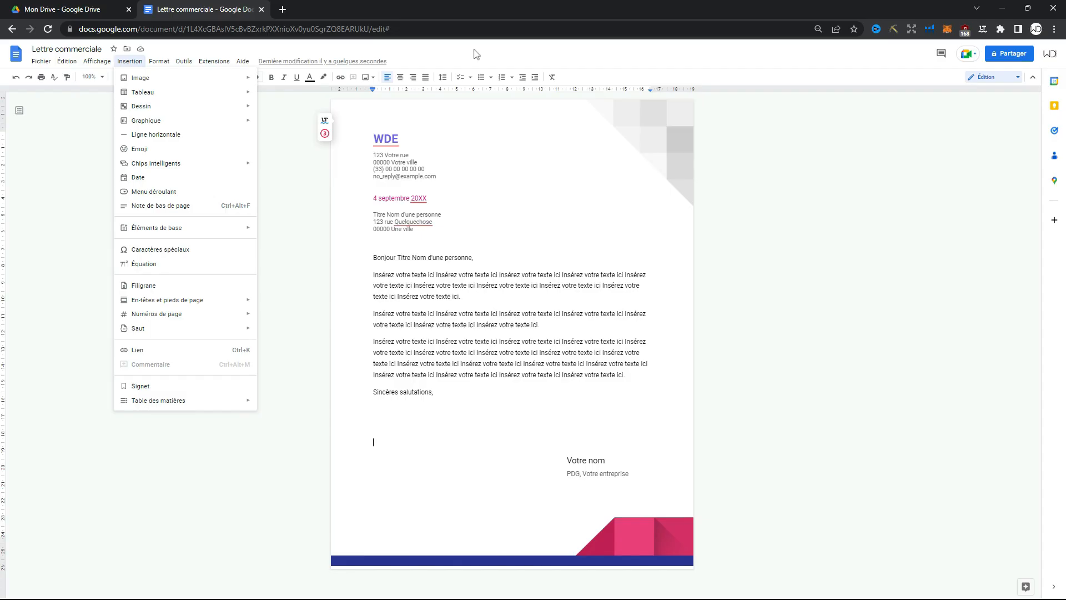
key("Escape")
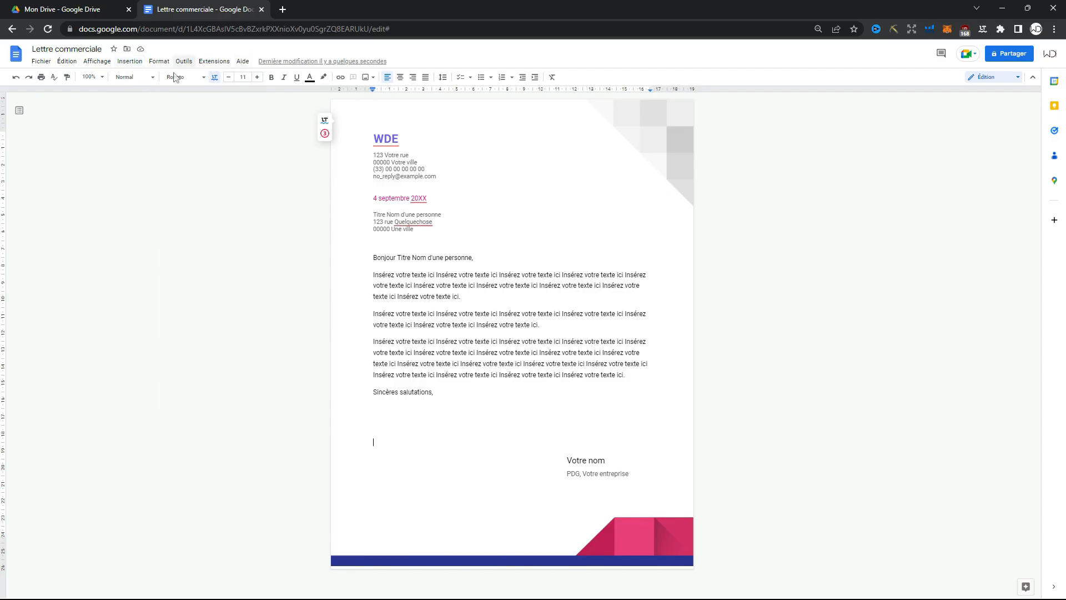
Insert the image Signatures.png from the computer's img folder below the letter's closing salutation
left_click(131, 61)
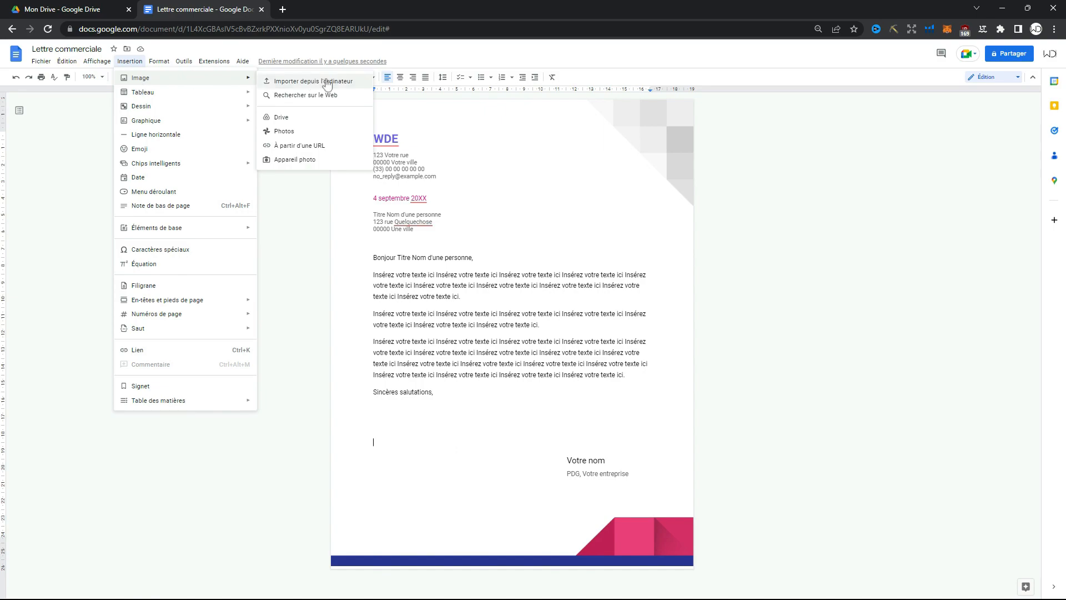
left_click(328, 83)
left_click(192, 103)
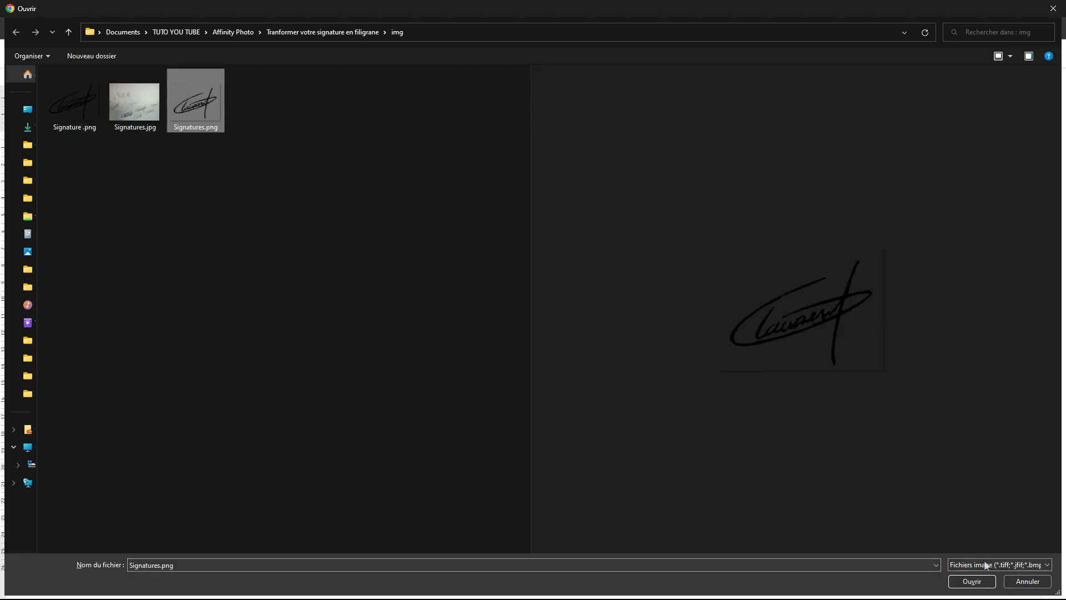
left_click(973, 581)
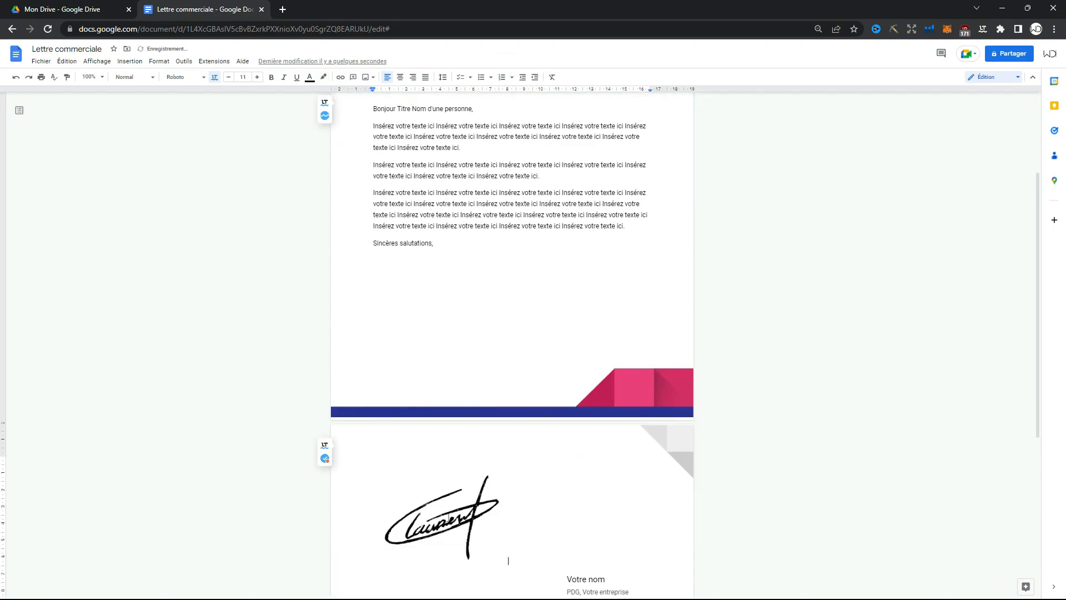
Place the signature image in front of the text and move it over the sender's name and title block
left_click(444, 578)
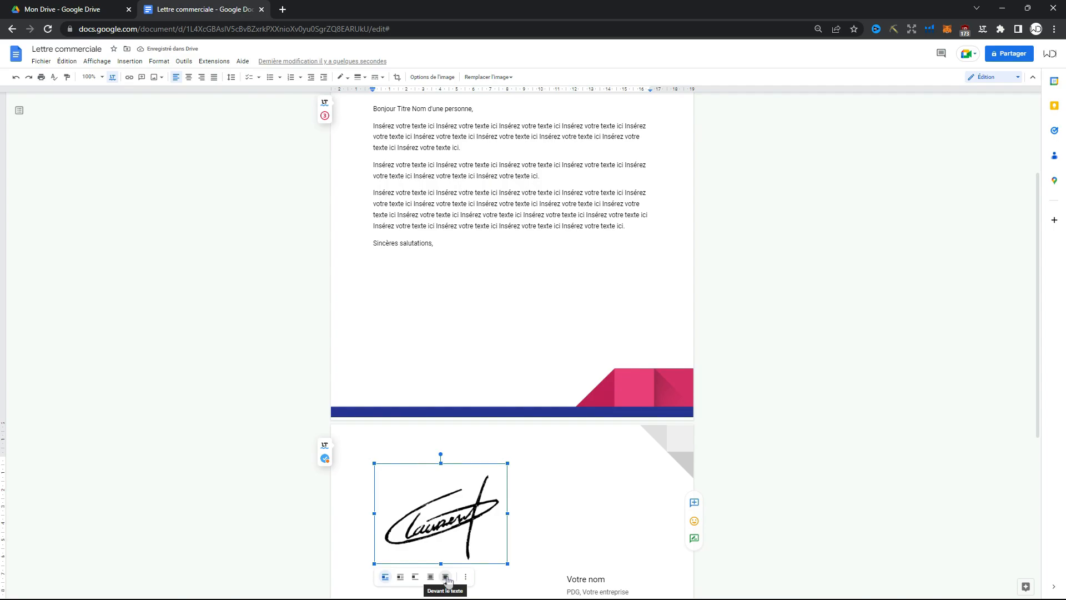
left_click(446, 578)
mouse_move(474, 405)
left_mouse_down()
mouse_move(611, 386)
mouse_move(617, 364)
left_mouse_up()
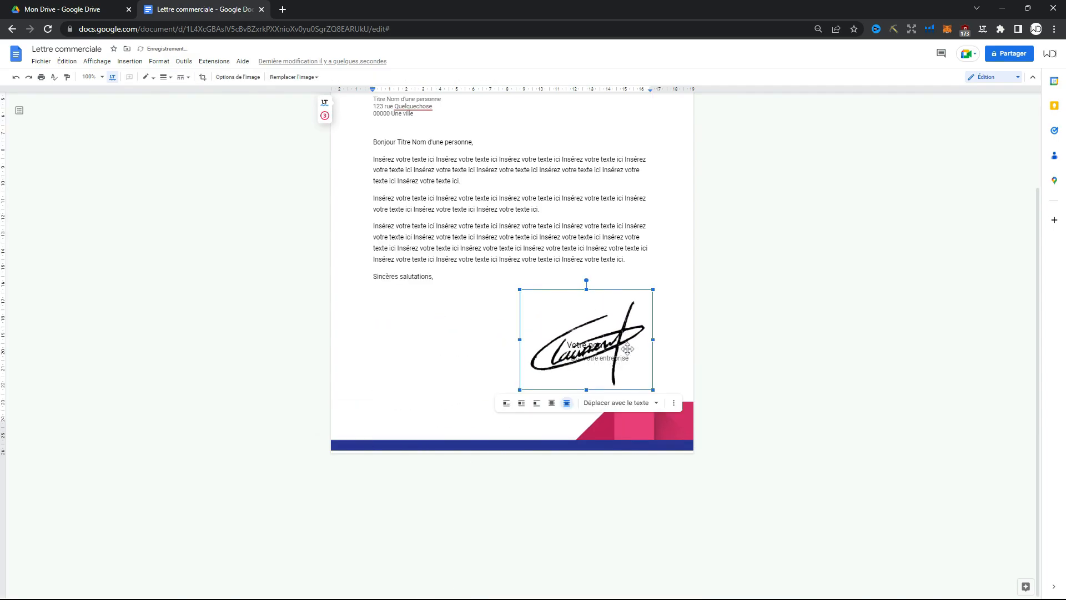
Shrink the signature proportionally to roughly the width of the sender block and position it over the job title line below "Votre nom"
left_click_drag(654, 287, 598, 332)
left_click_drag(567, 370, 611, 373)
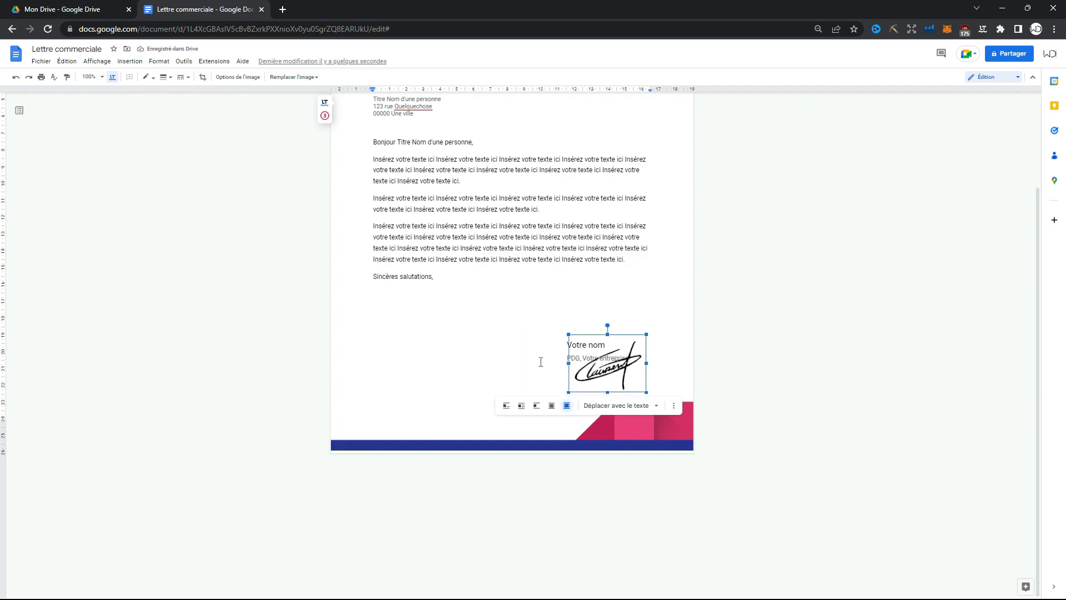
scroll(523, 384, "up", 1)
scroll(523, 385, "up", 1)
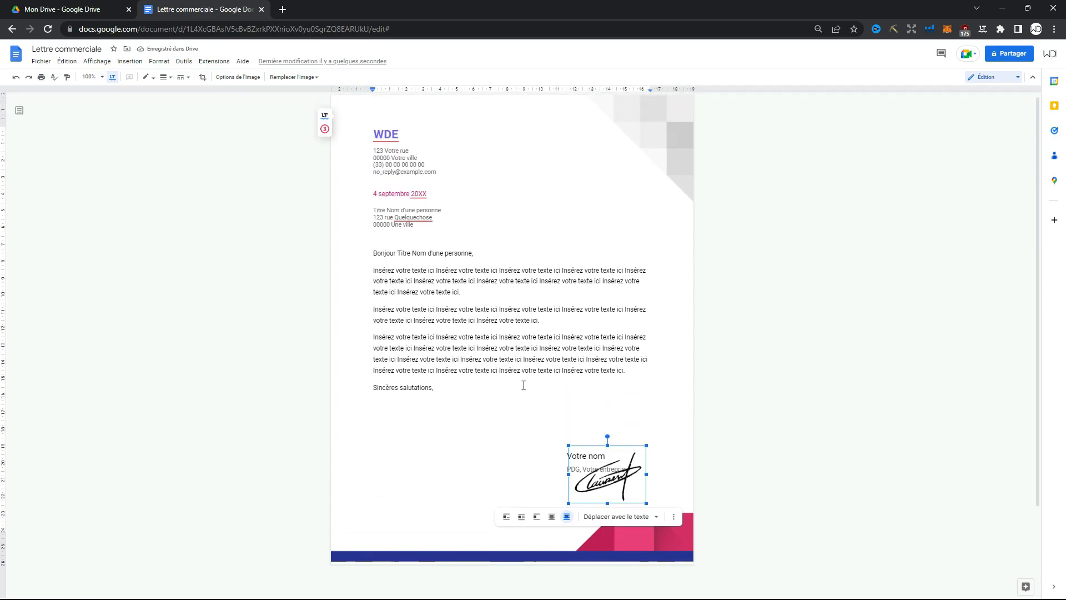